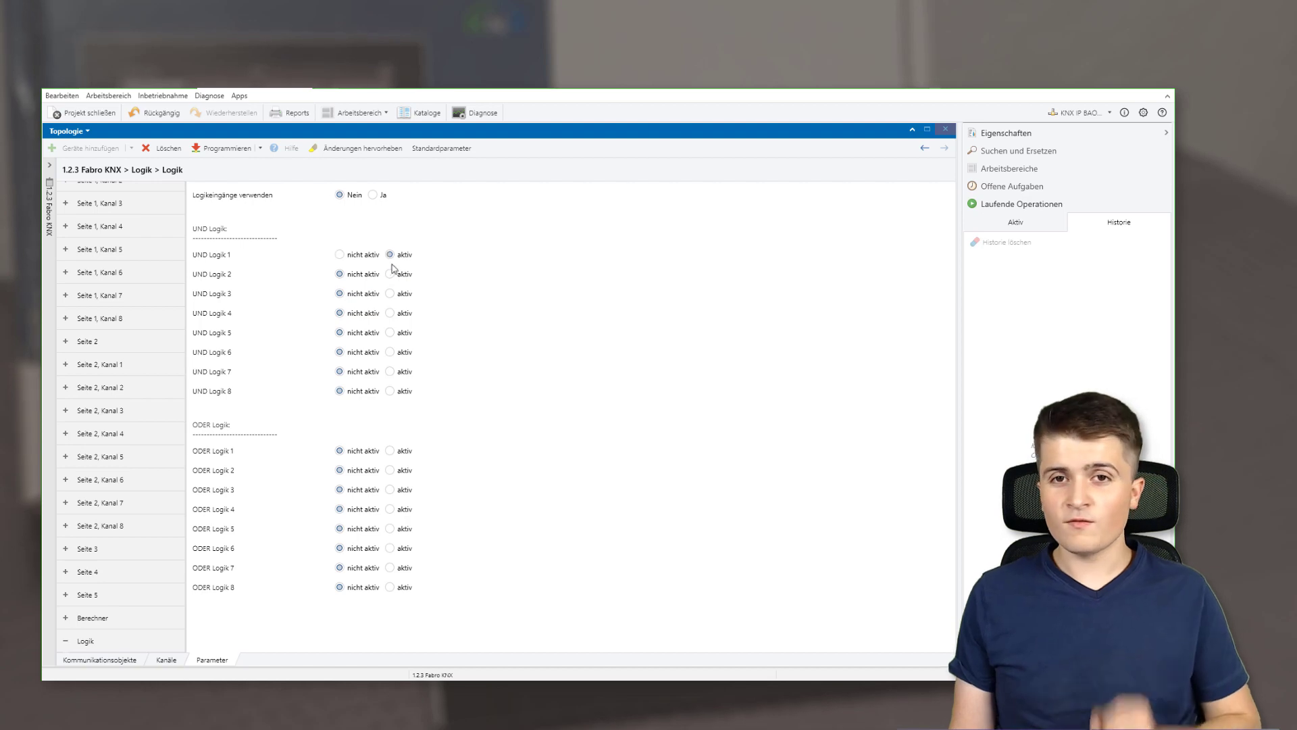
Step: Activate UND Logik 2 in the logic parameters
click(390, 273)
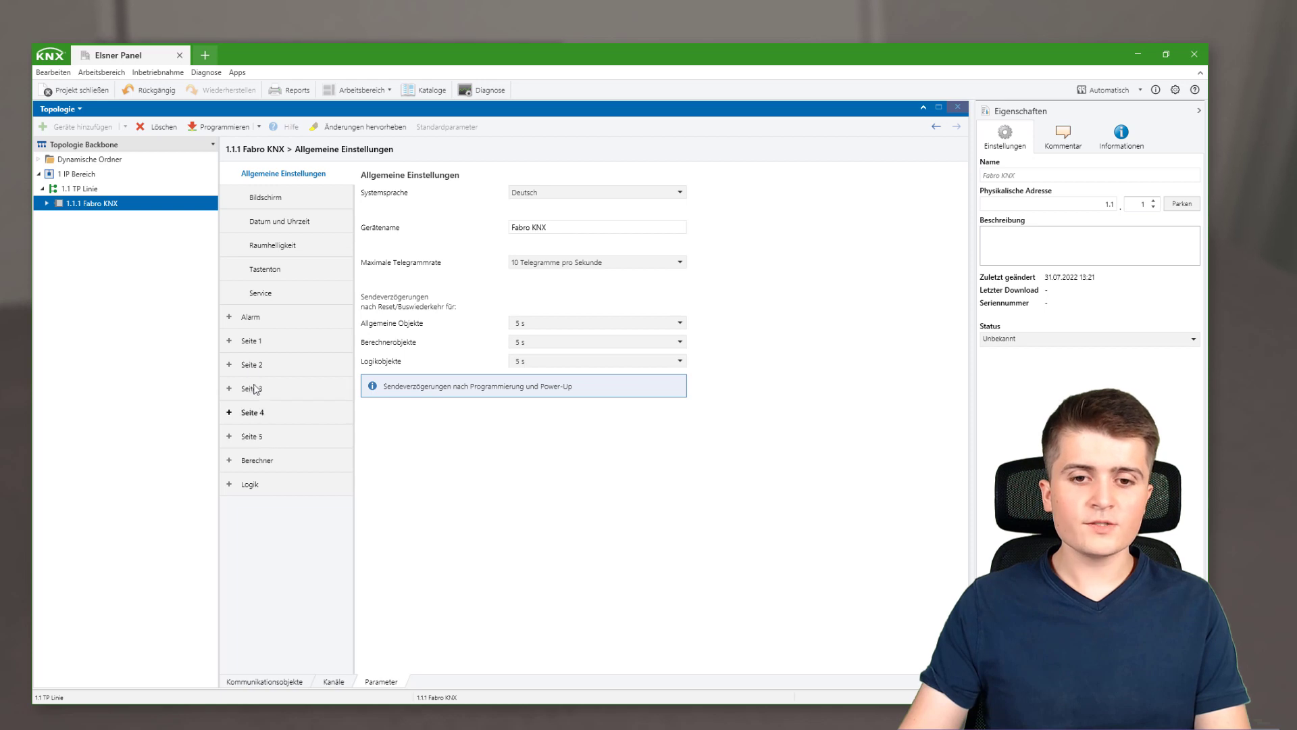
Step: Enable Seite 1 of the Fabro KNX panel by setting Seite verwenden to Ja, and select its page name text
click(256, 342)
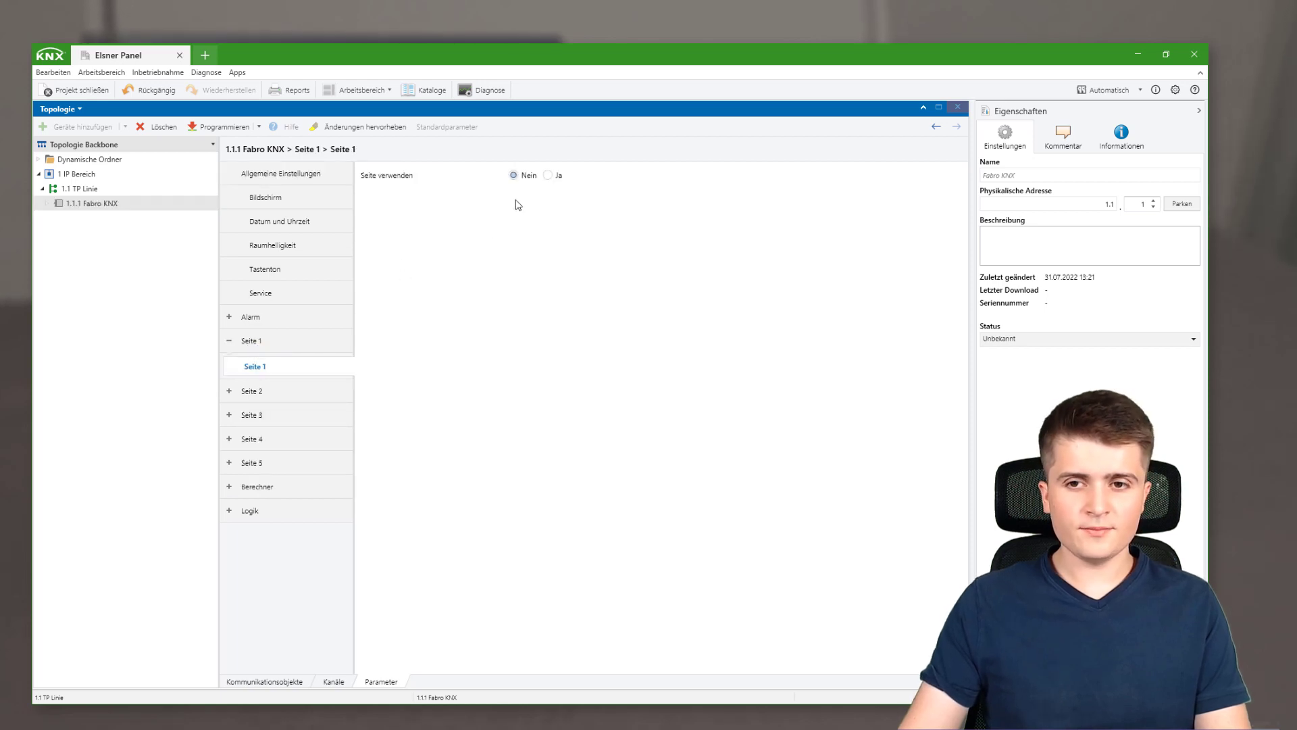
click(553, 174)
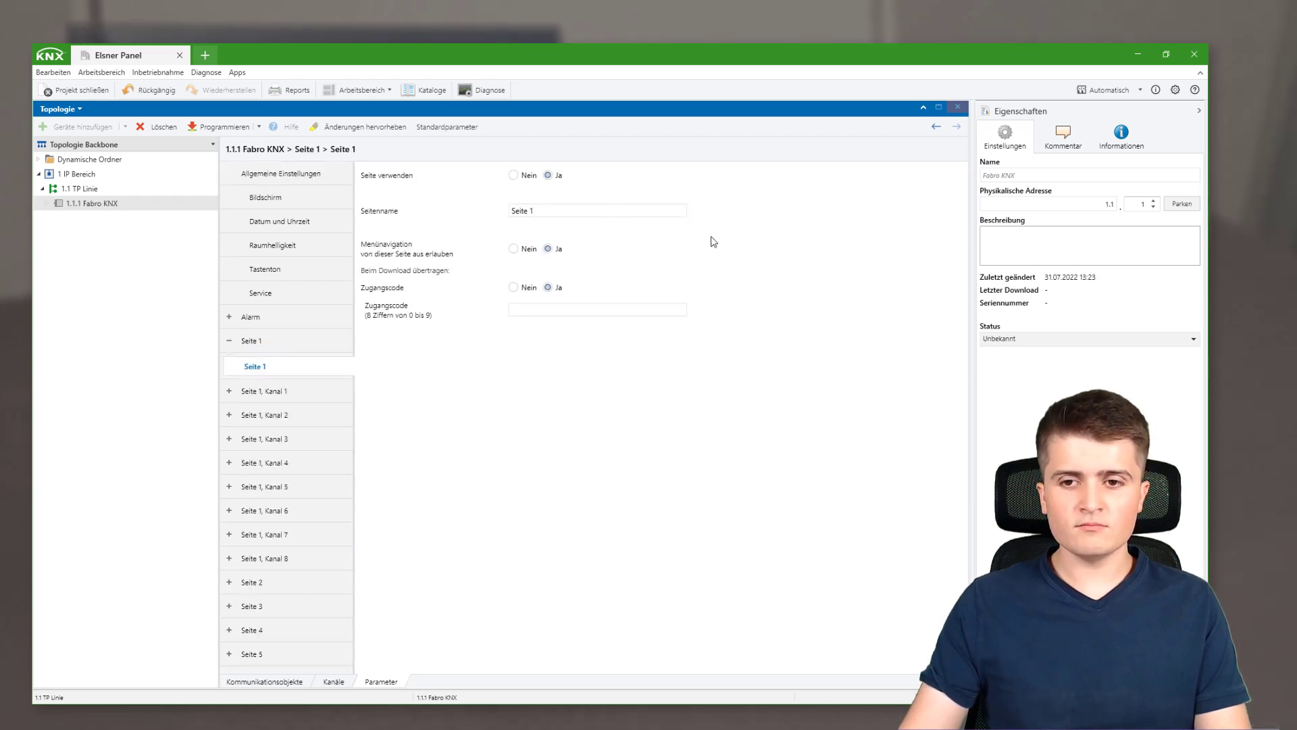
drag(567, 218, 364, 210)
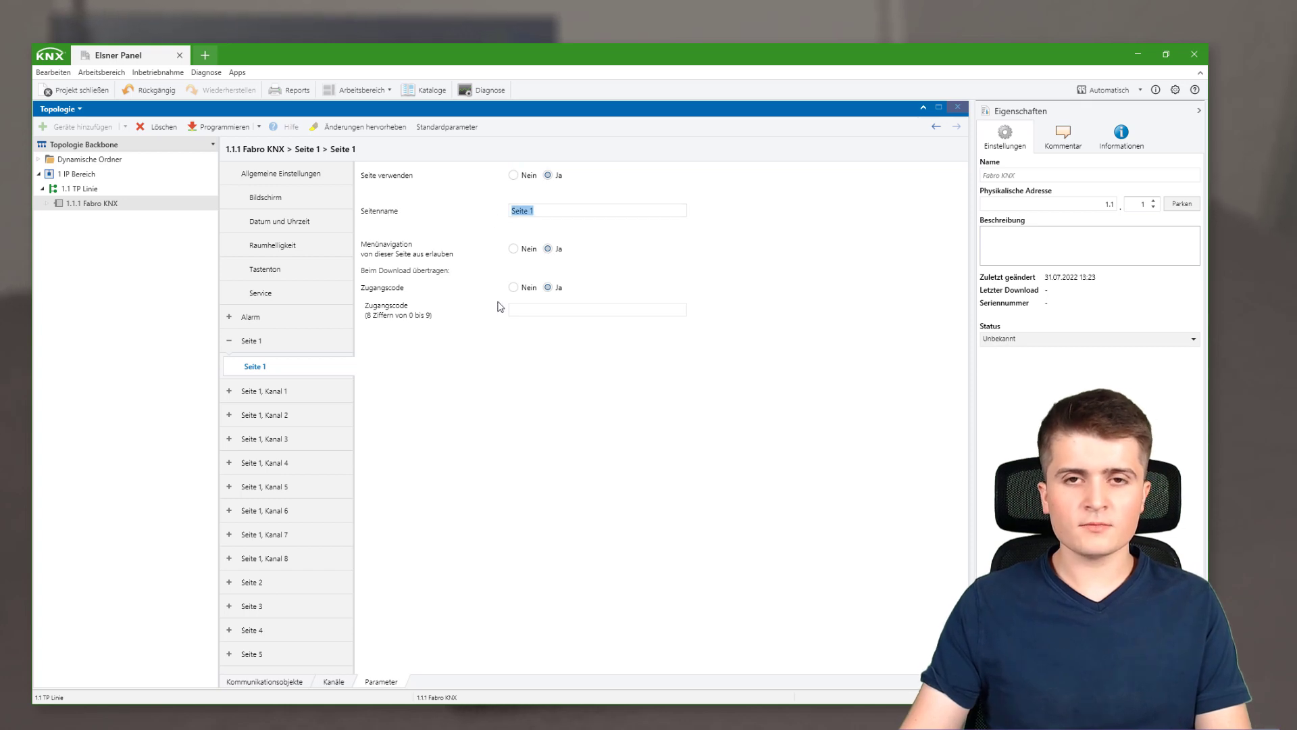
Step: Set the function of Seite 1, Kanal 1 to Eingabe Umschaltung
click(273, 391)
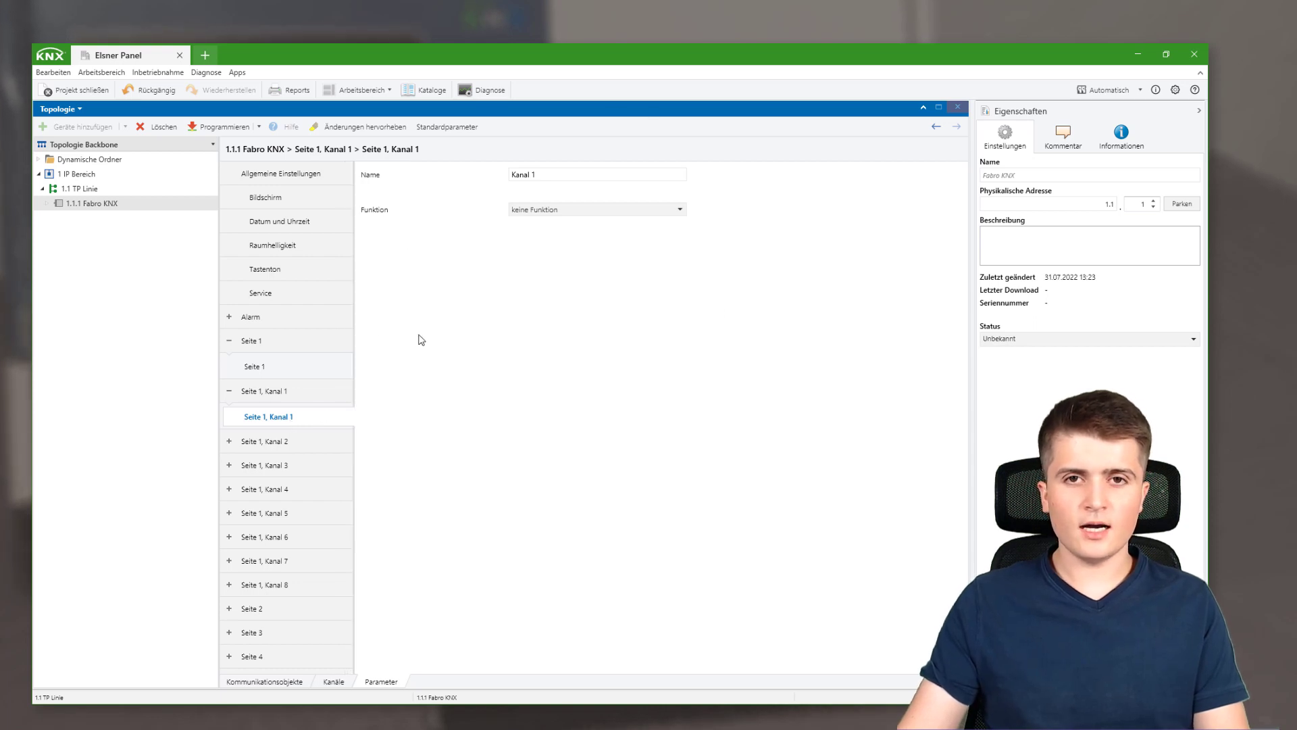
click(558, 210)
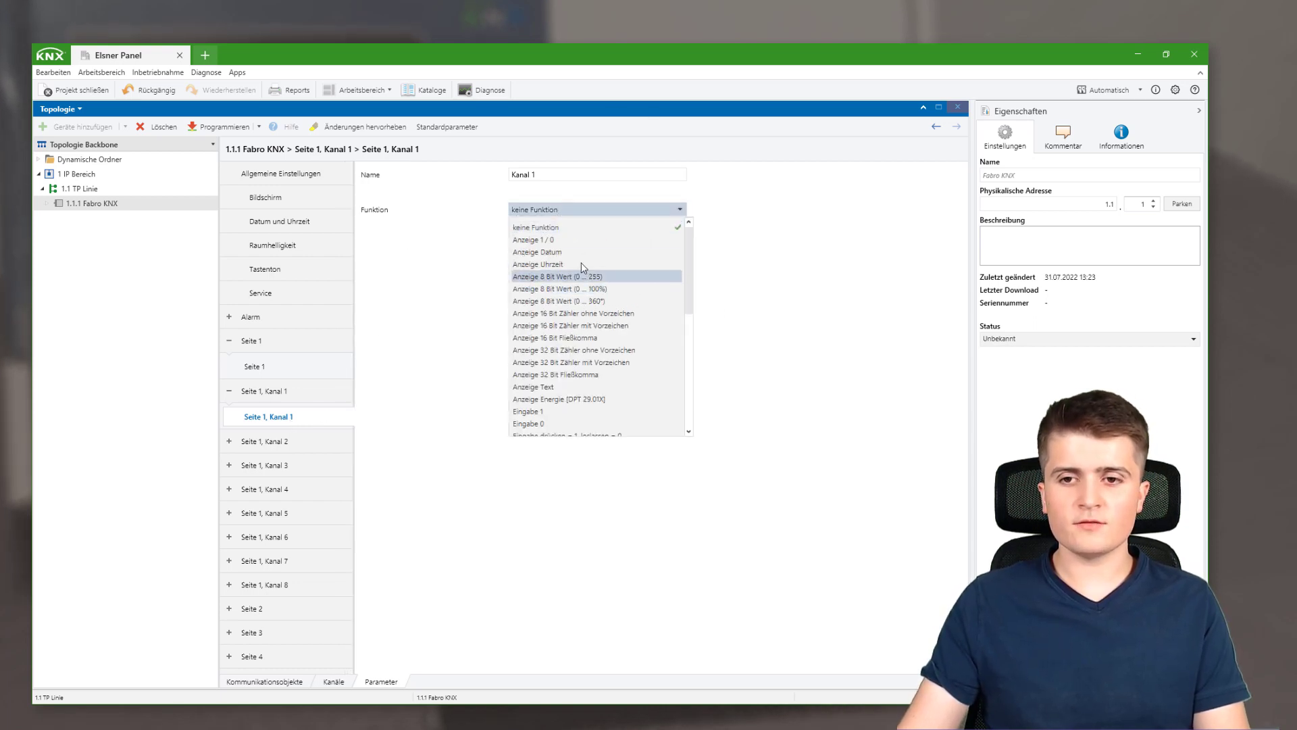
scroll(586, 294, down, 4)
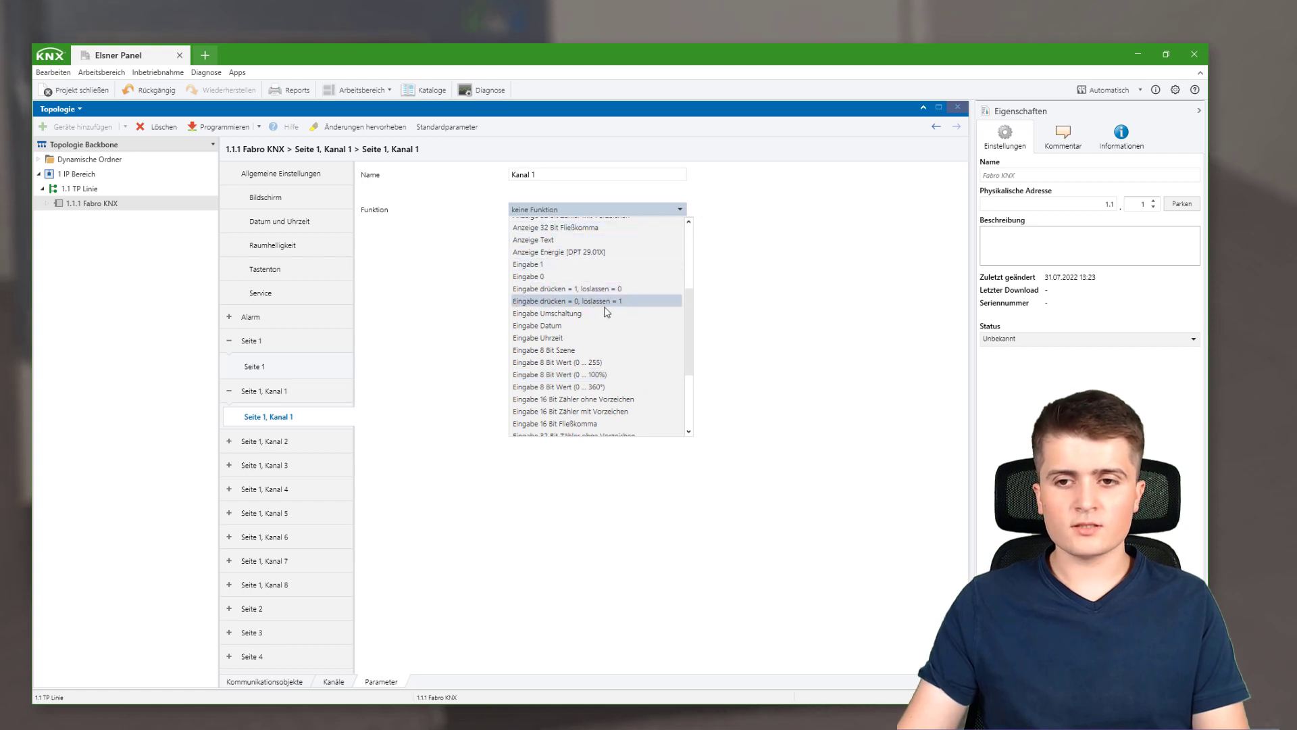
scroll(638, 287, down, 2)
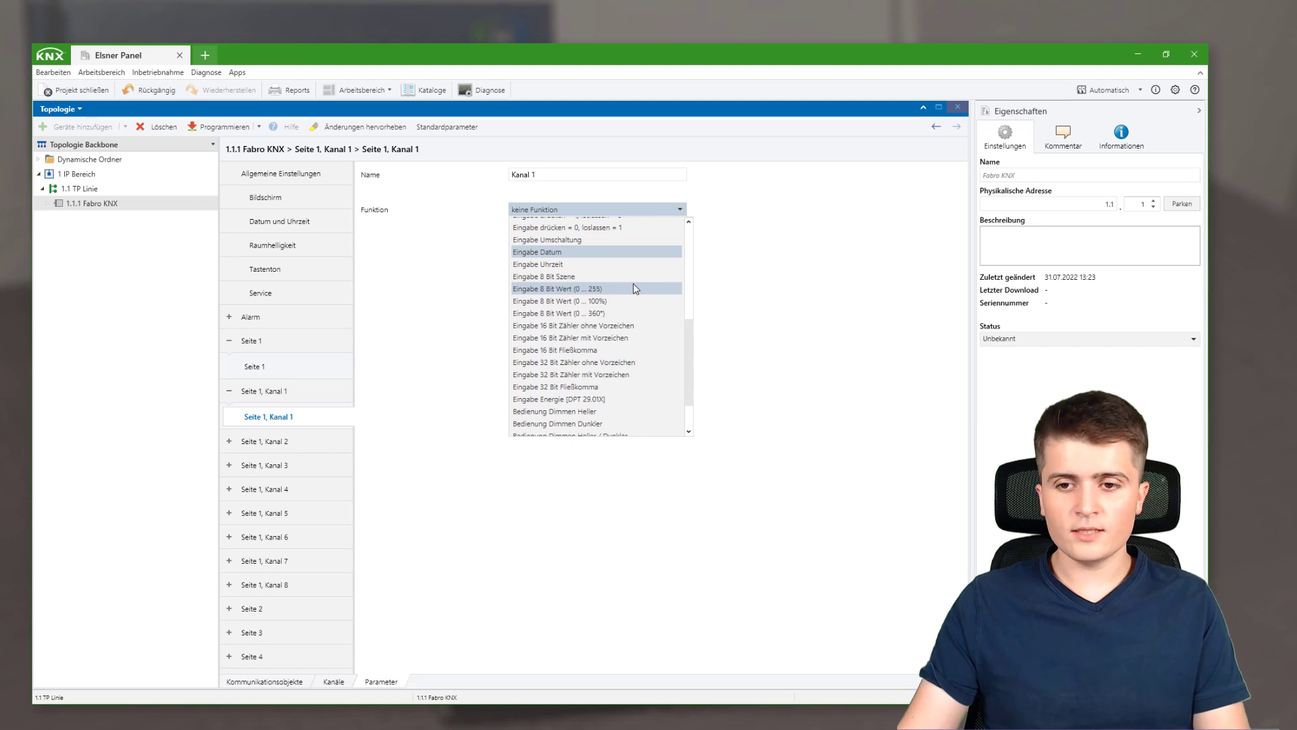
scroll(633, 282, down, 1)
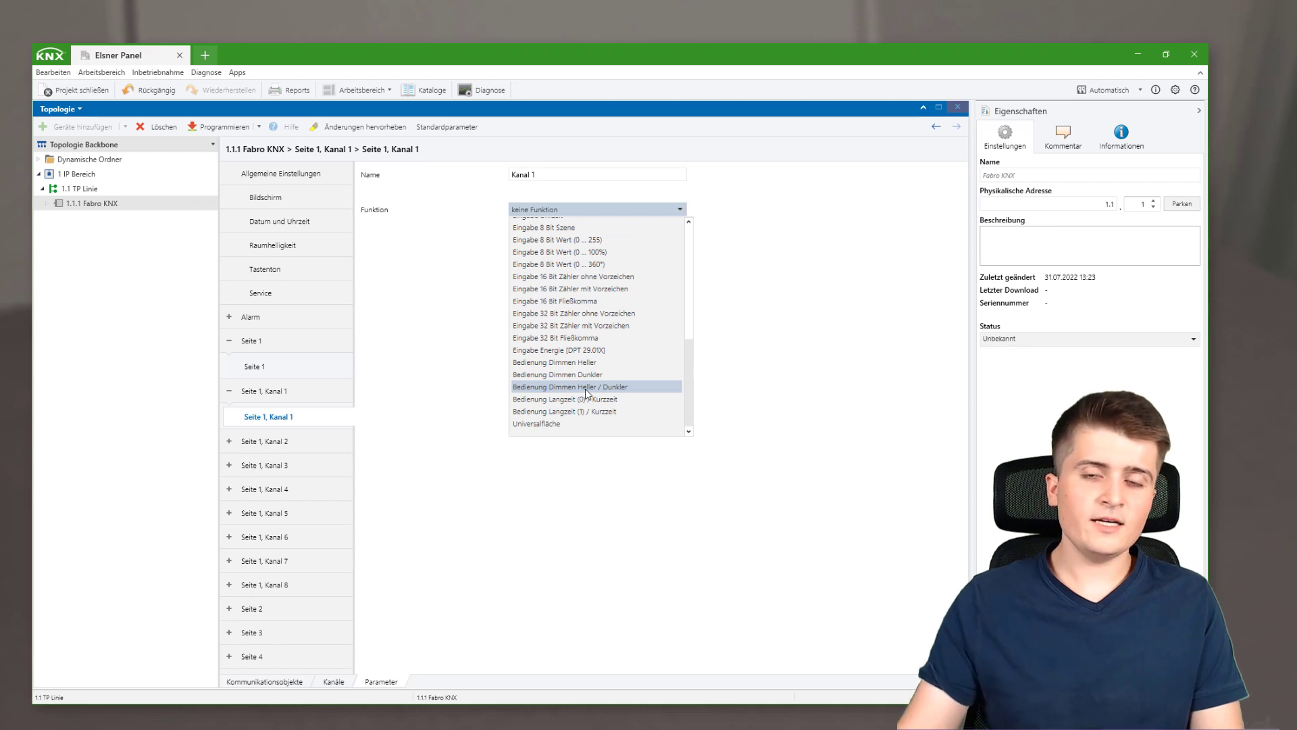
scroll(585, 388, up, 6)
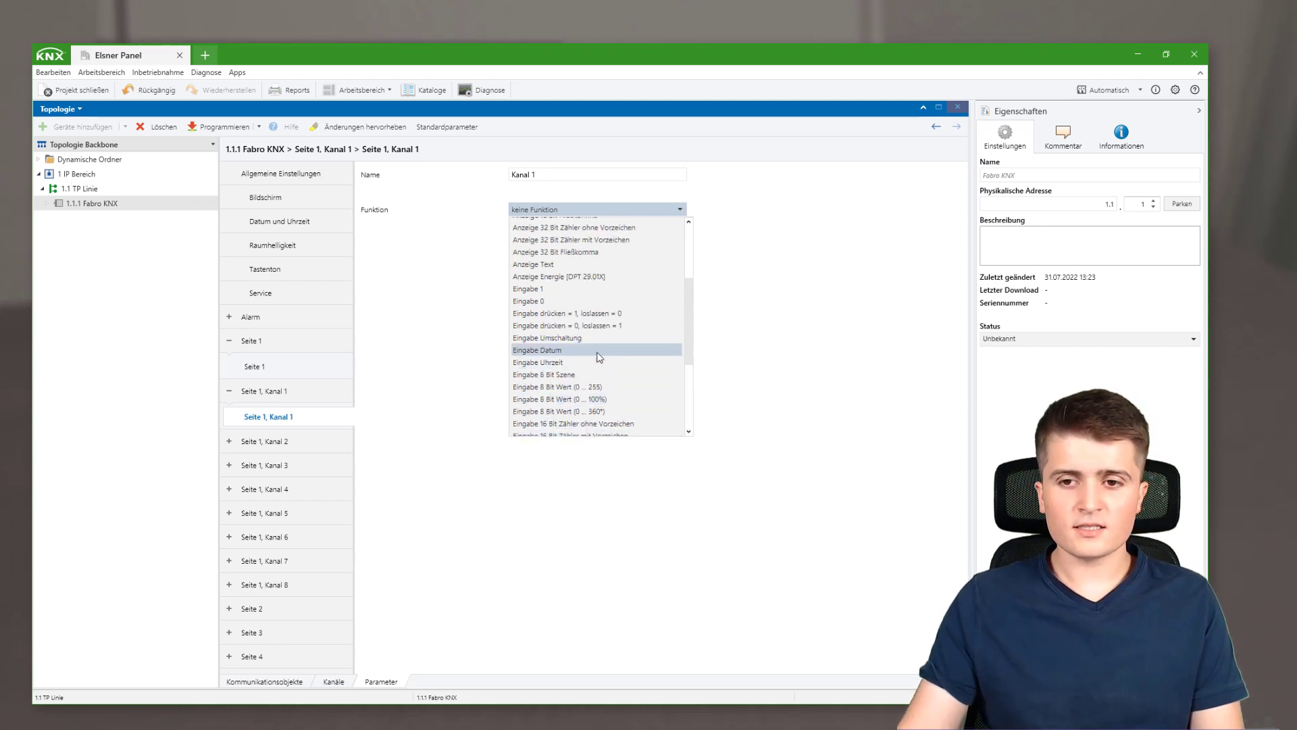
scroll(610, 327, down, 5)
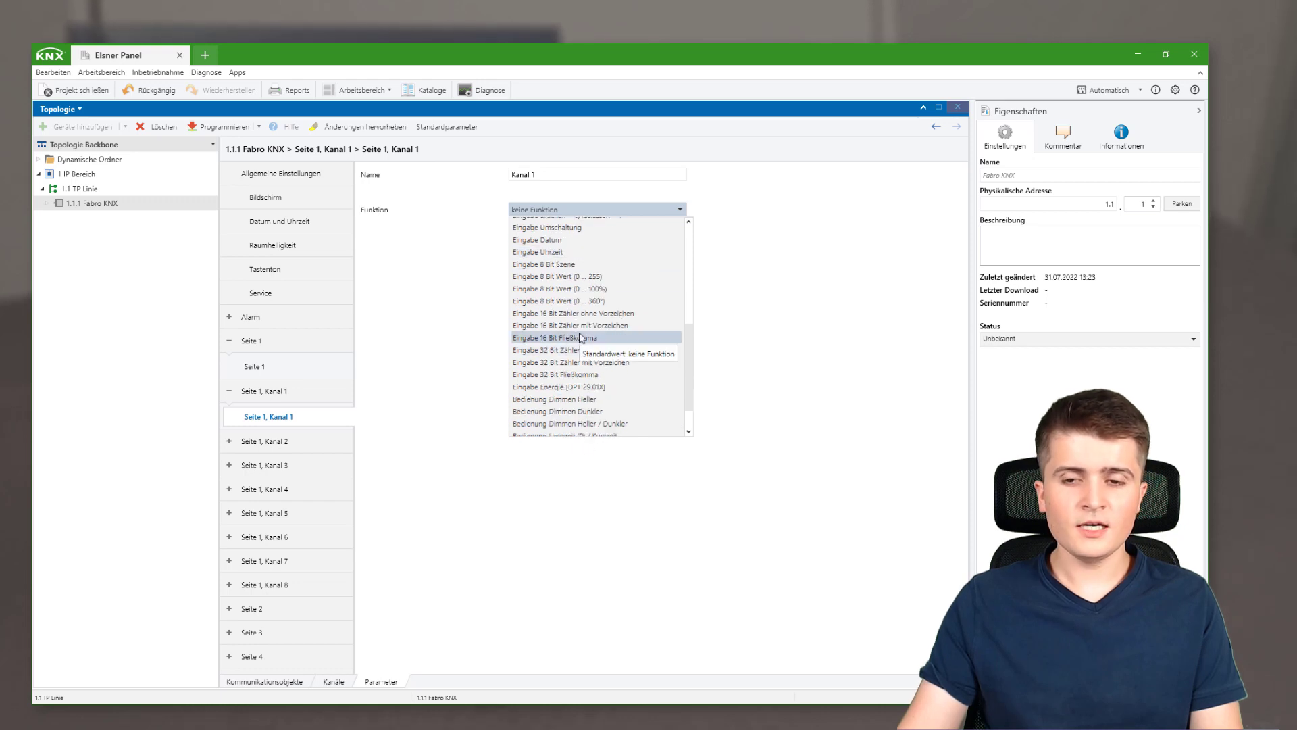
click(547, 228)
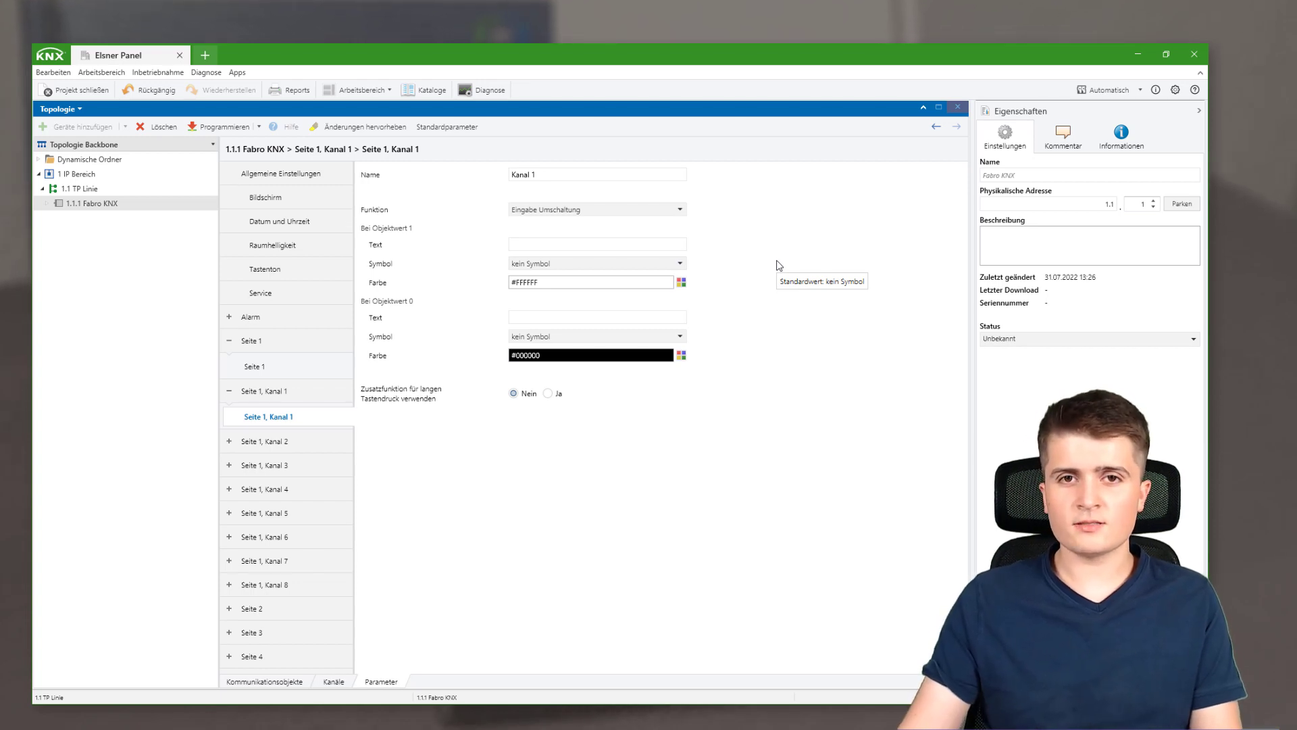
Step: Show the device's communication objects and inspect the one for Seite 1, Kanal 1
click(270, 682)
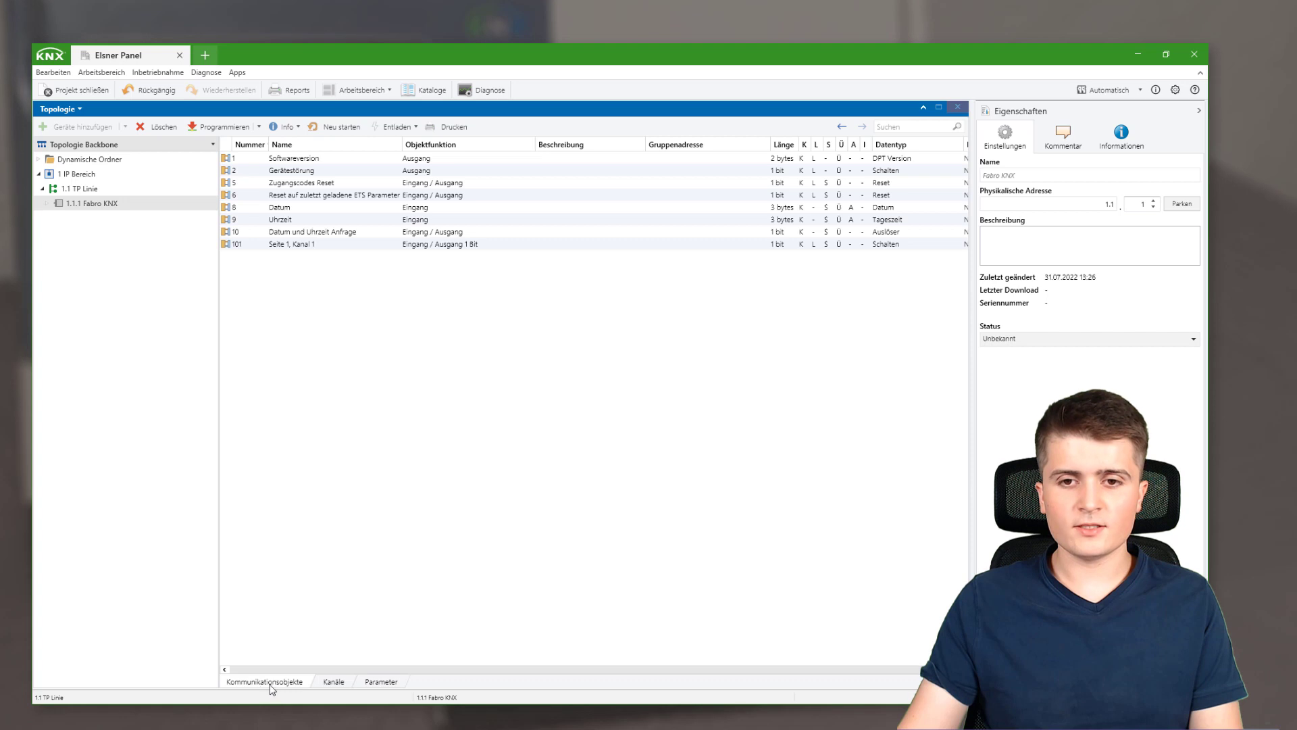
click(355, 245)
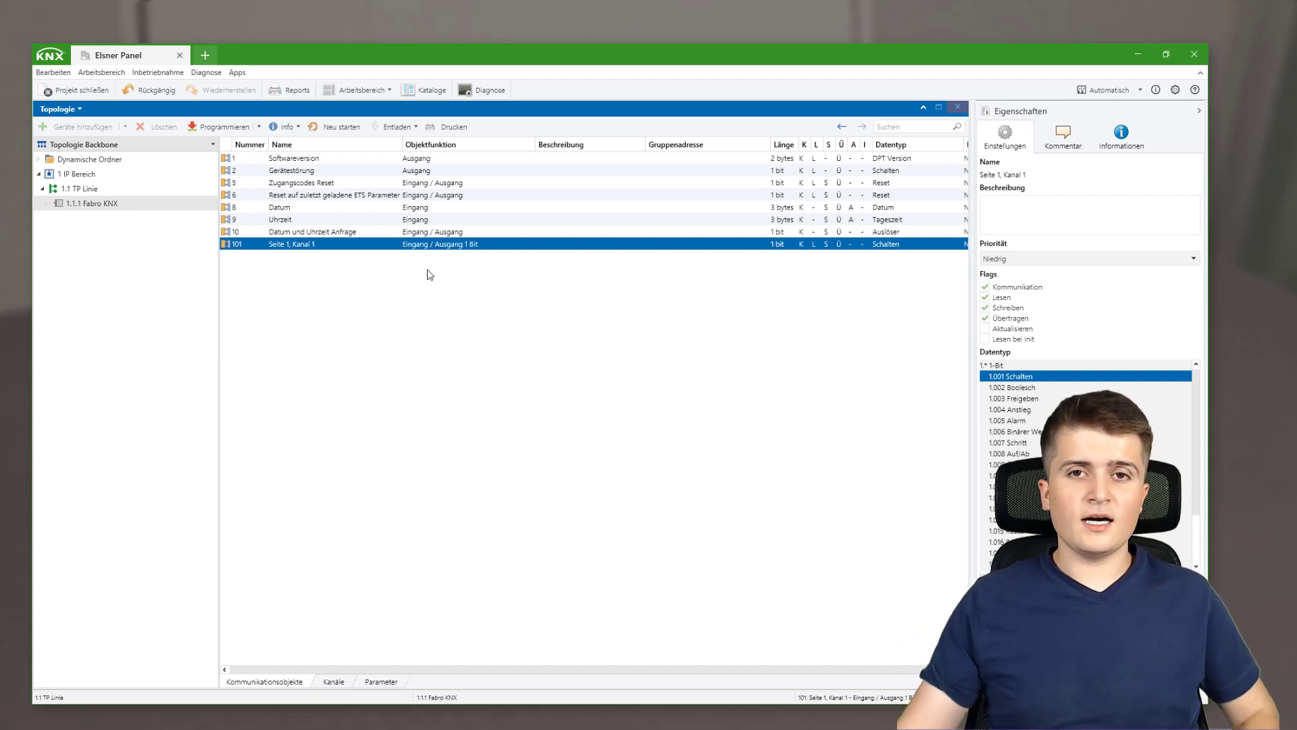
Step: Set the function of Seite 1, Kanal 6 to Eingabe 8 Bit Wert (0 ... 100%)
click(400, 685)
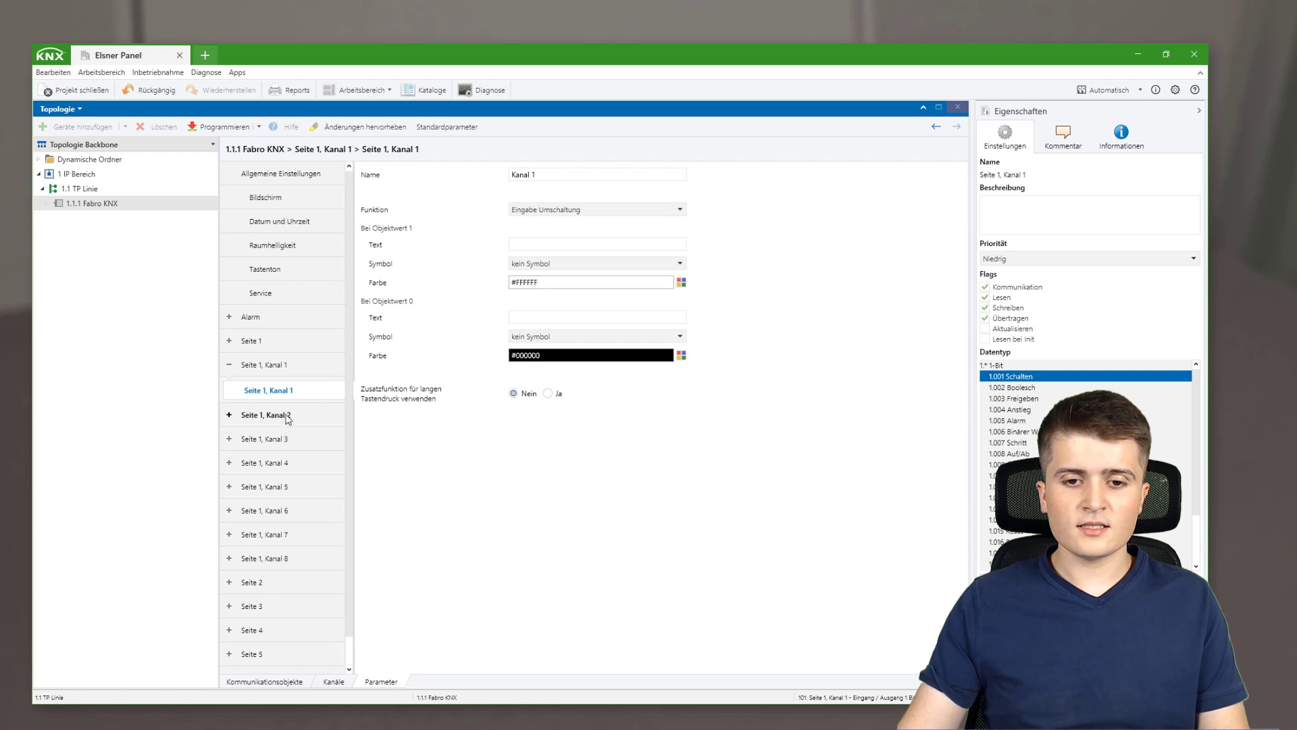
click(265, 439)
click(265, 488)
click(265, 563)
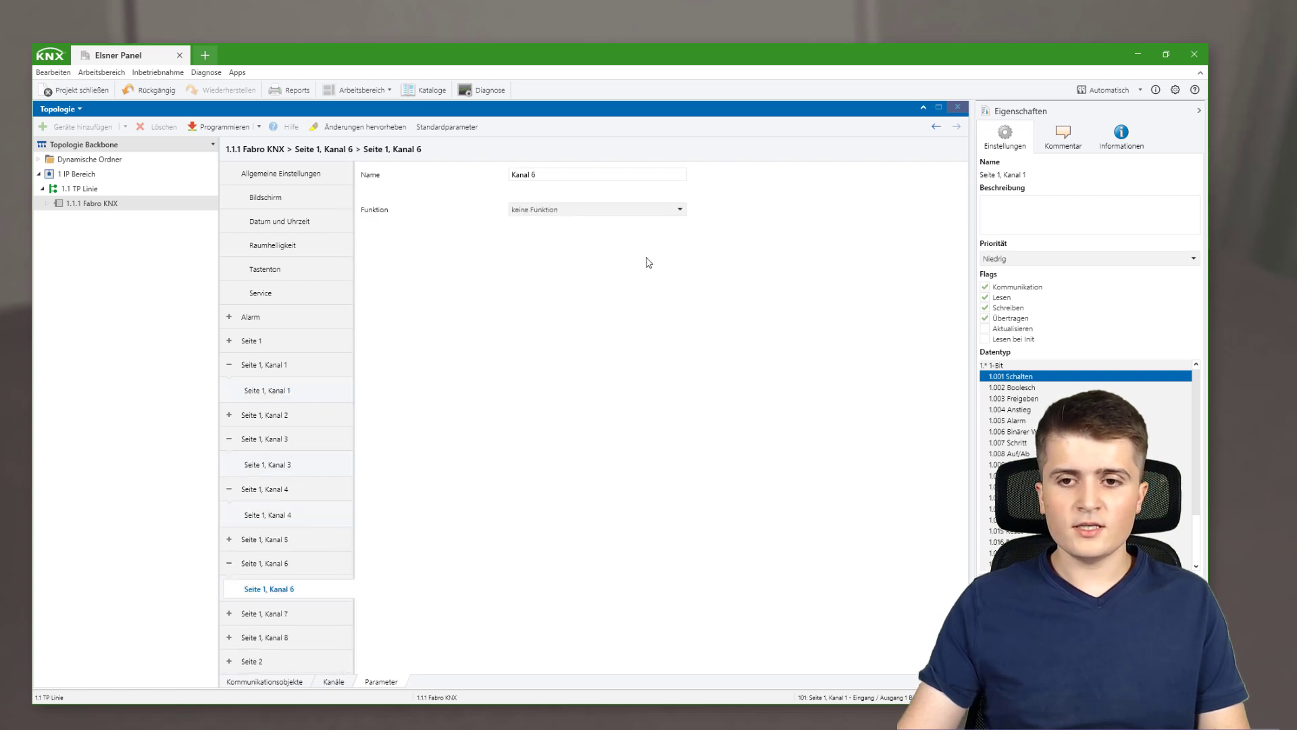
click(568, 211)
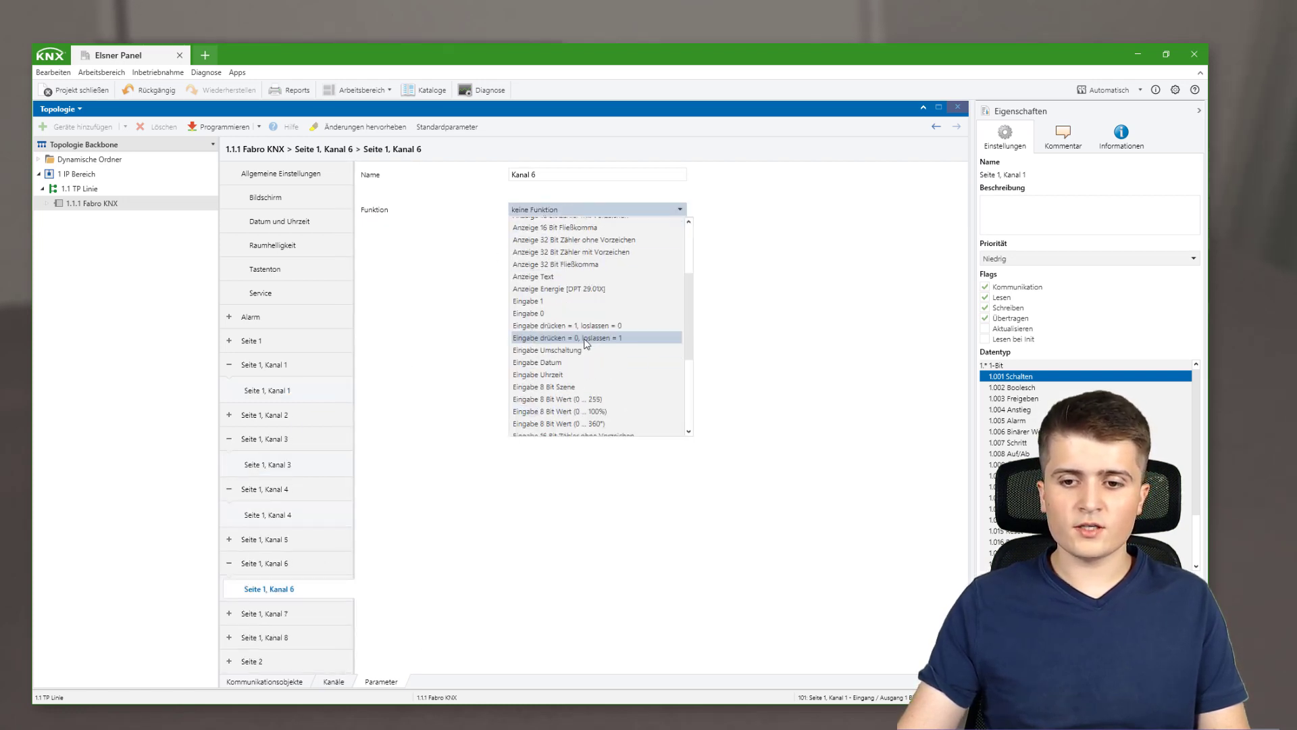
scroll(586, 330, down, 3)
click(581, 316)
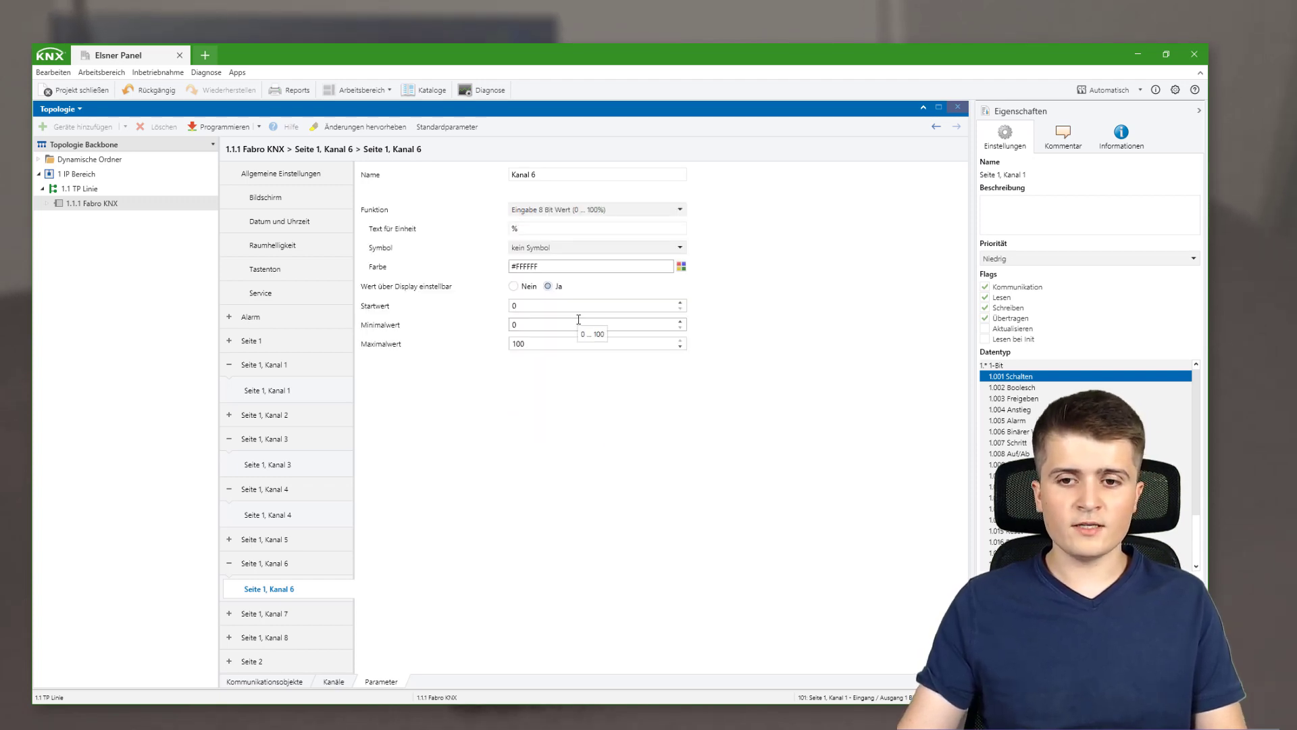
Step: Inspect the communication object created for Seite 1, Kanal 6
click(278, 680)
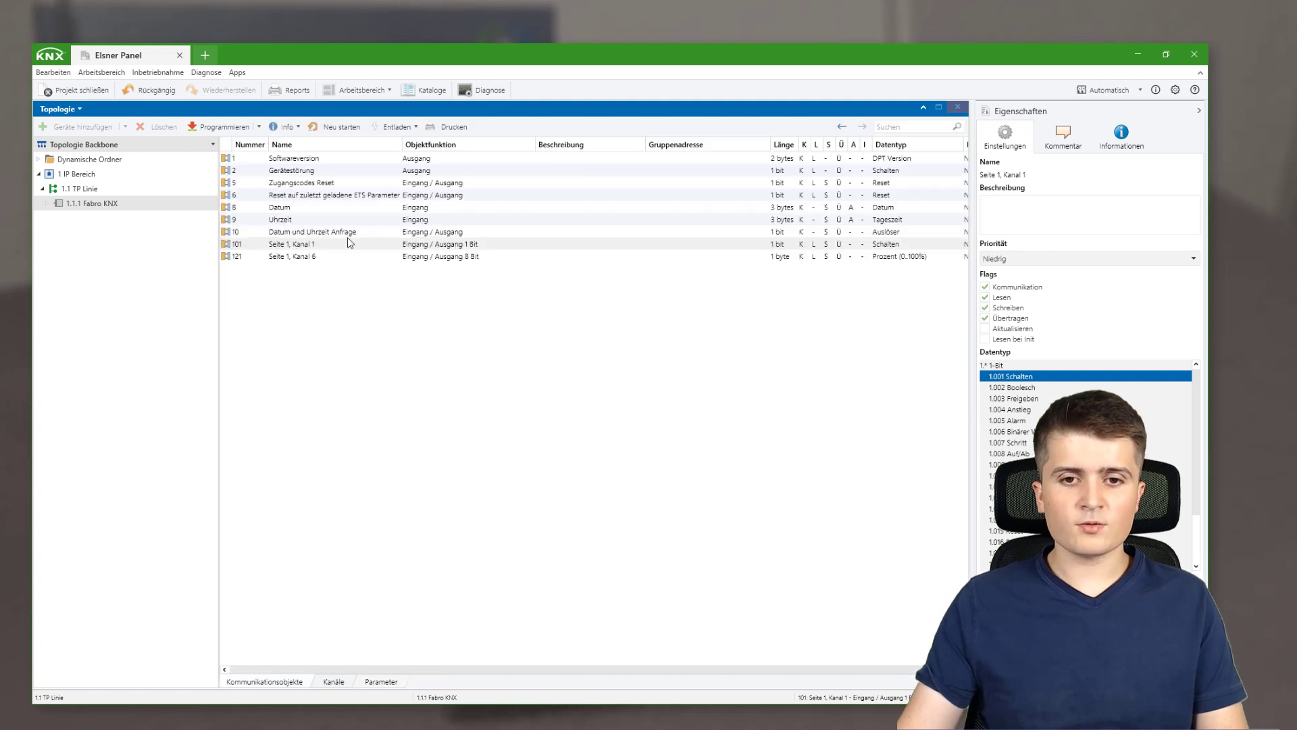
click(286, 258)
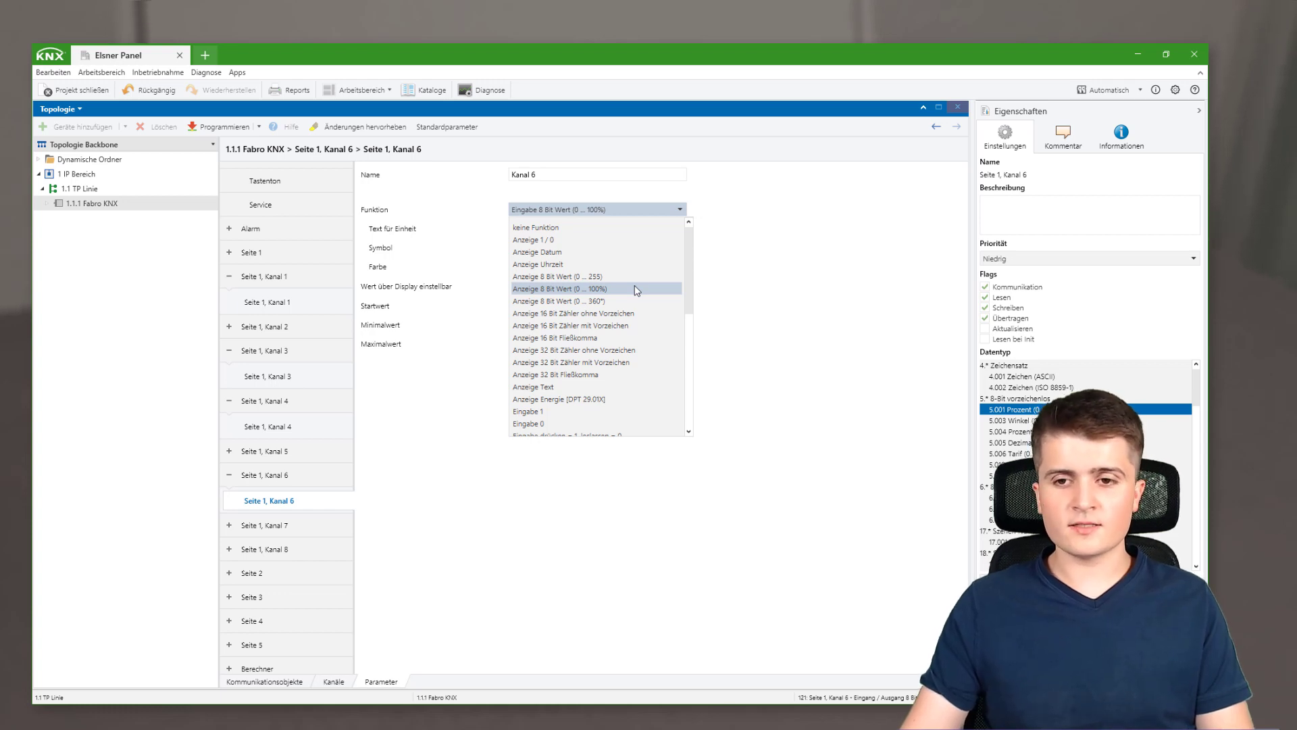
Step: Change the function of Seite 1, Kanal 6 to Anzeige 16 Bit Fließkomma and review the other available functions
click(622, 337)
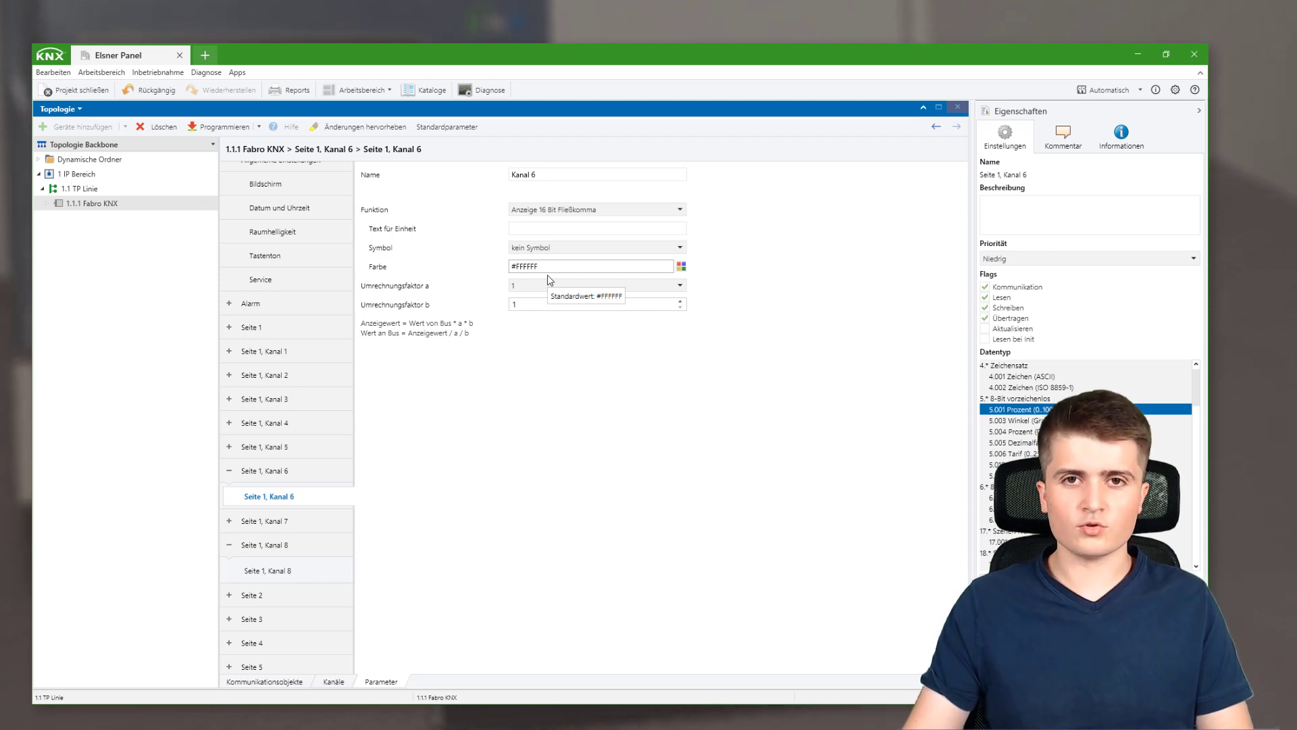
click(594, 209)
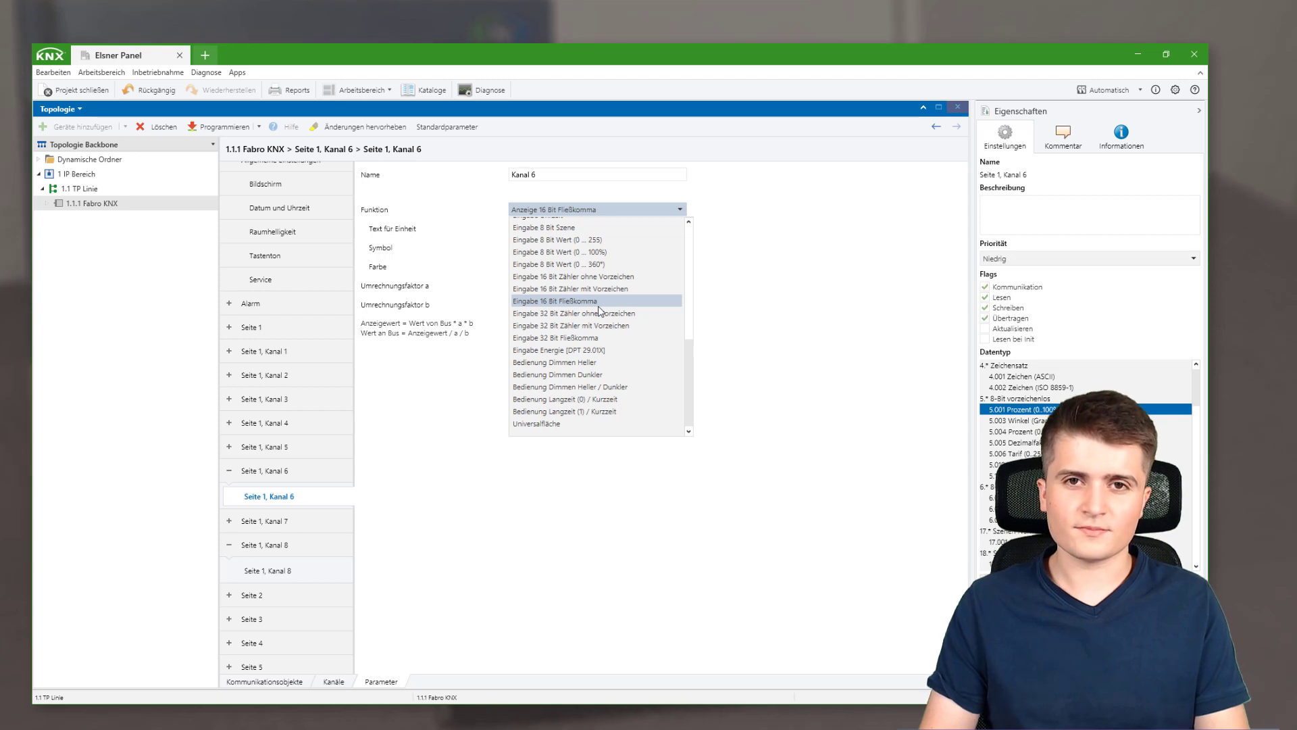
Step: Set Alarm verwenden to Ja in the alarm parameters and look over the alarm actions for each input
click(289, 275)
click(243, 251)
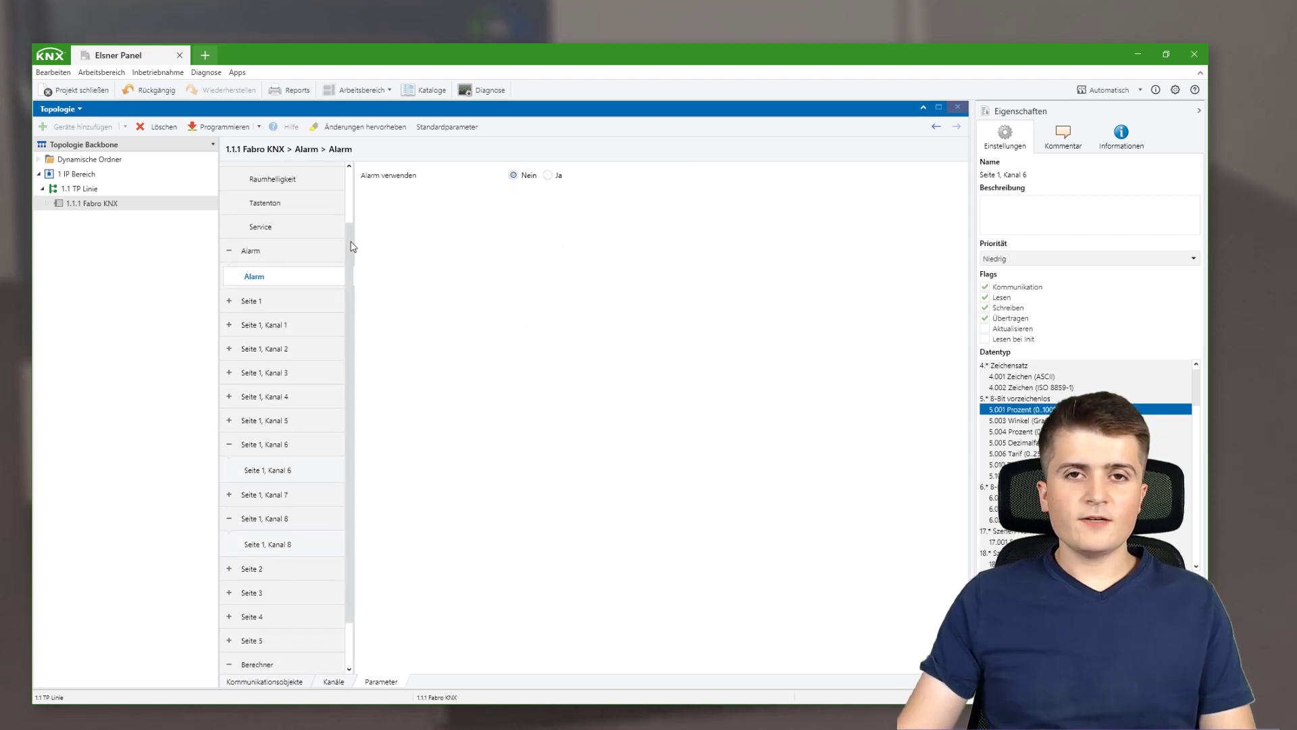
click(560, 176)
scroll(463, 310, down, 6)
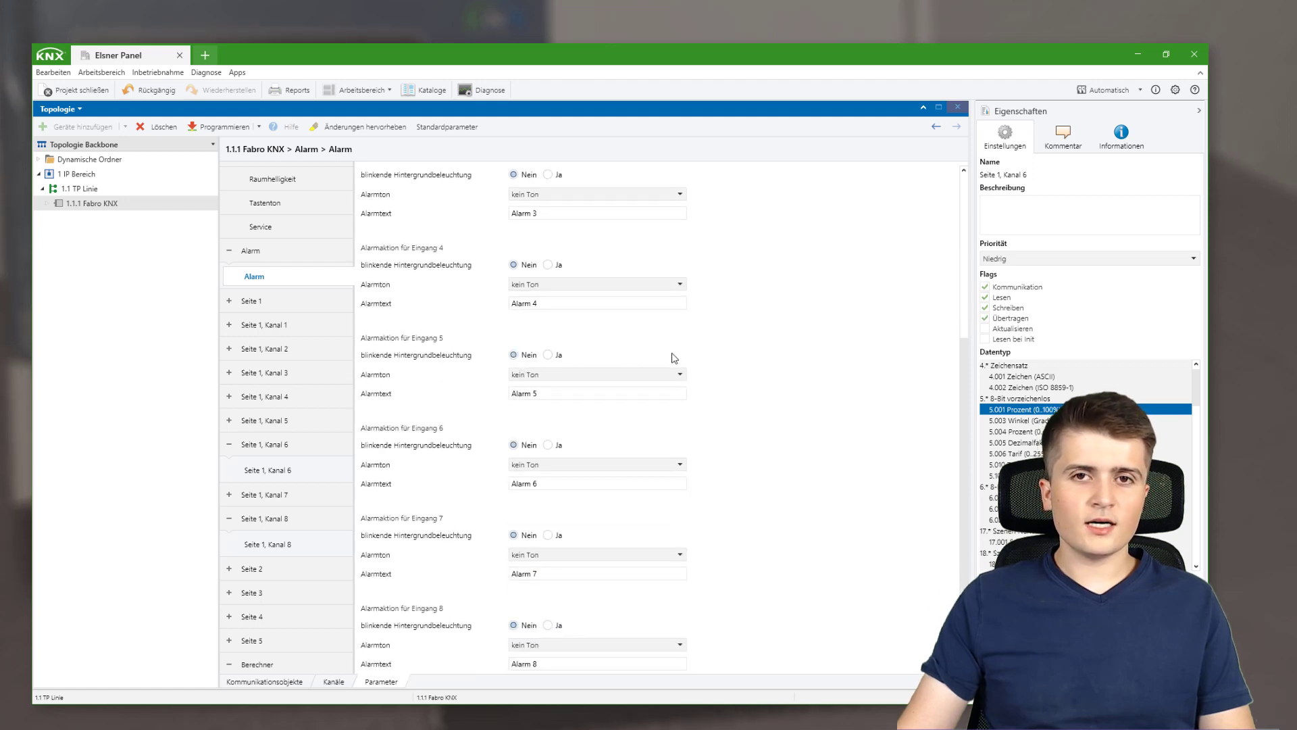
scroll(723, 338, up, 3)
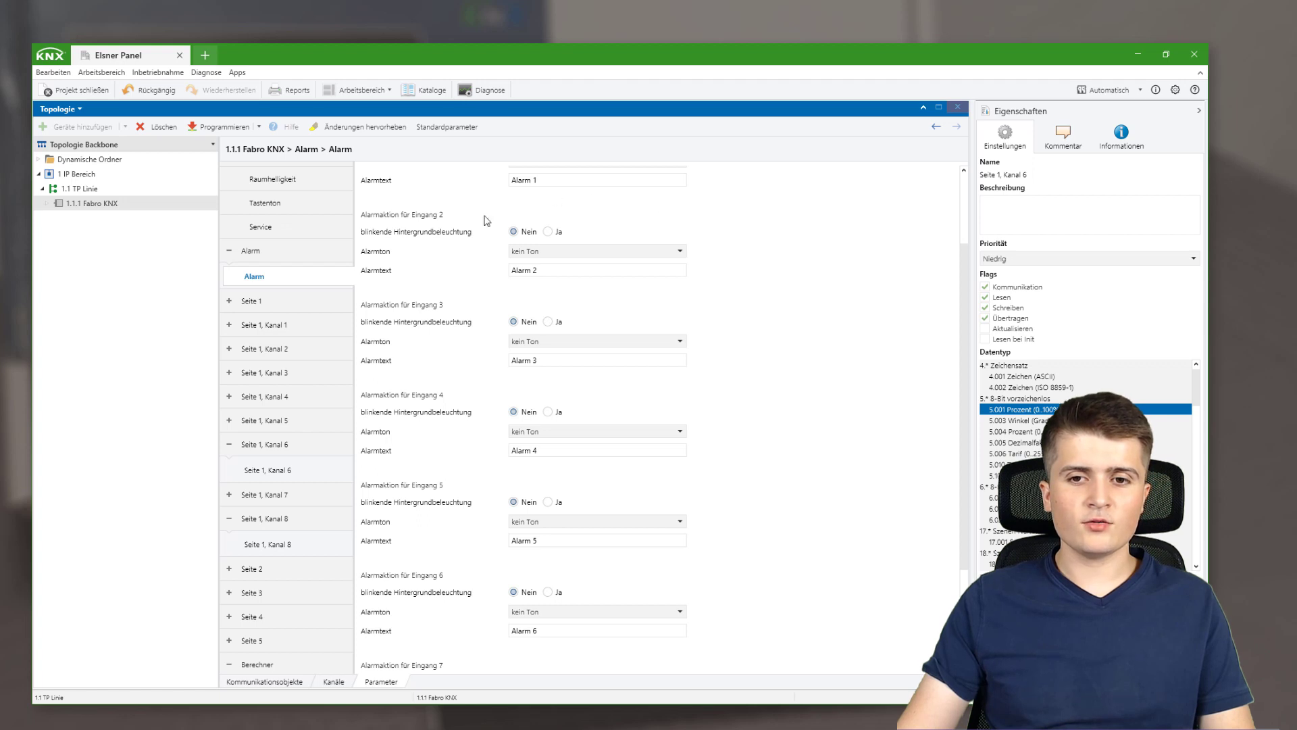
Step: Check the alarm sound choices for Eingang 2 and review the alarm actions of the remaining inputs
click(566, 257)
click(566, 257)
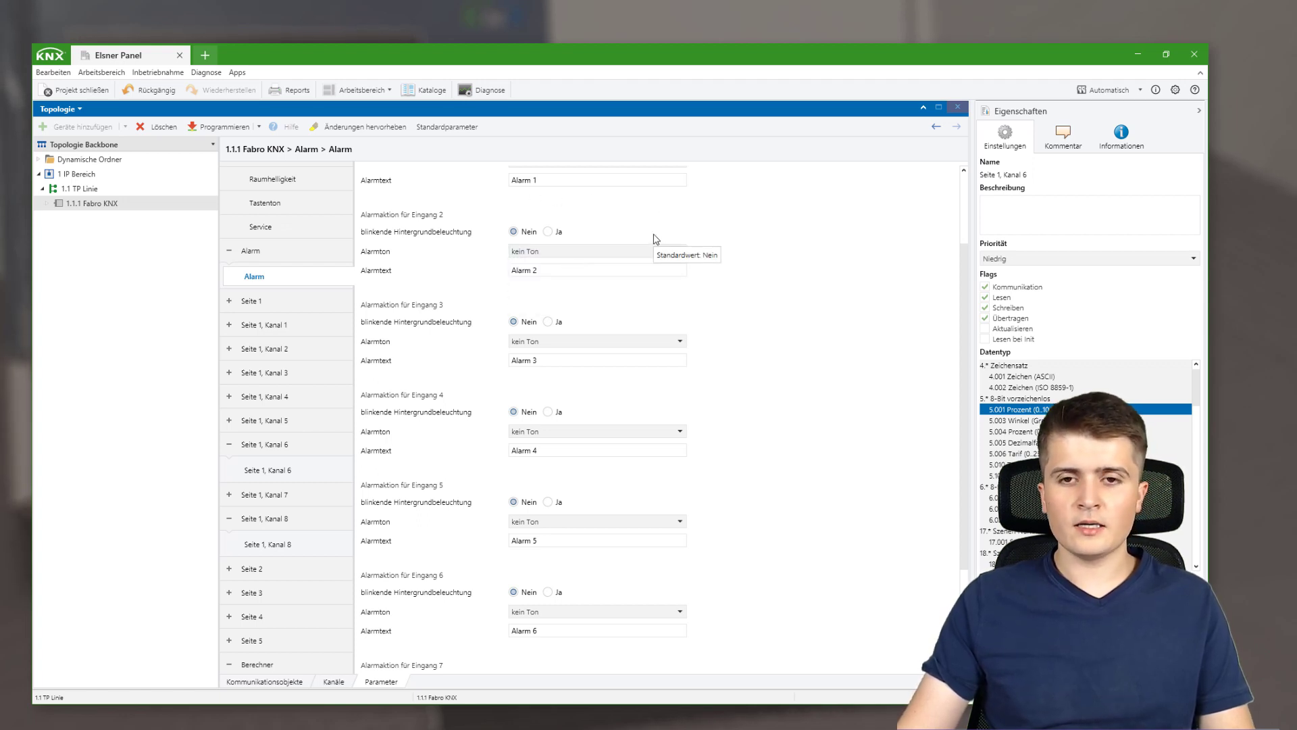
scroll(448, 458, down, 3)
scroll(324, 448, down, 1)
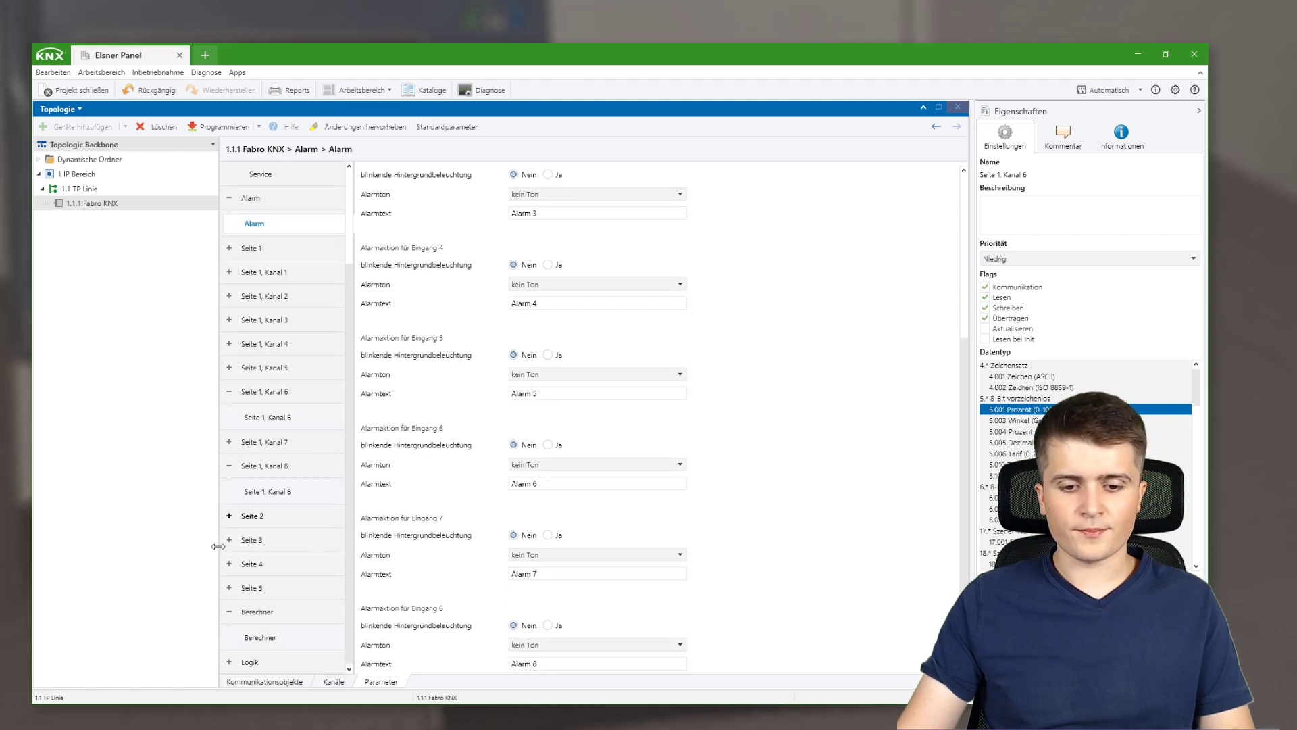
Step: Review the Berechner and Logik parameters and the device's communication objects
click(261, 635)
click(249, 662)
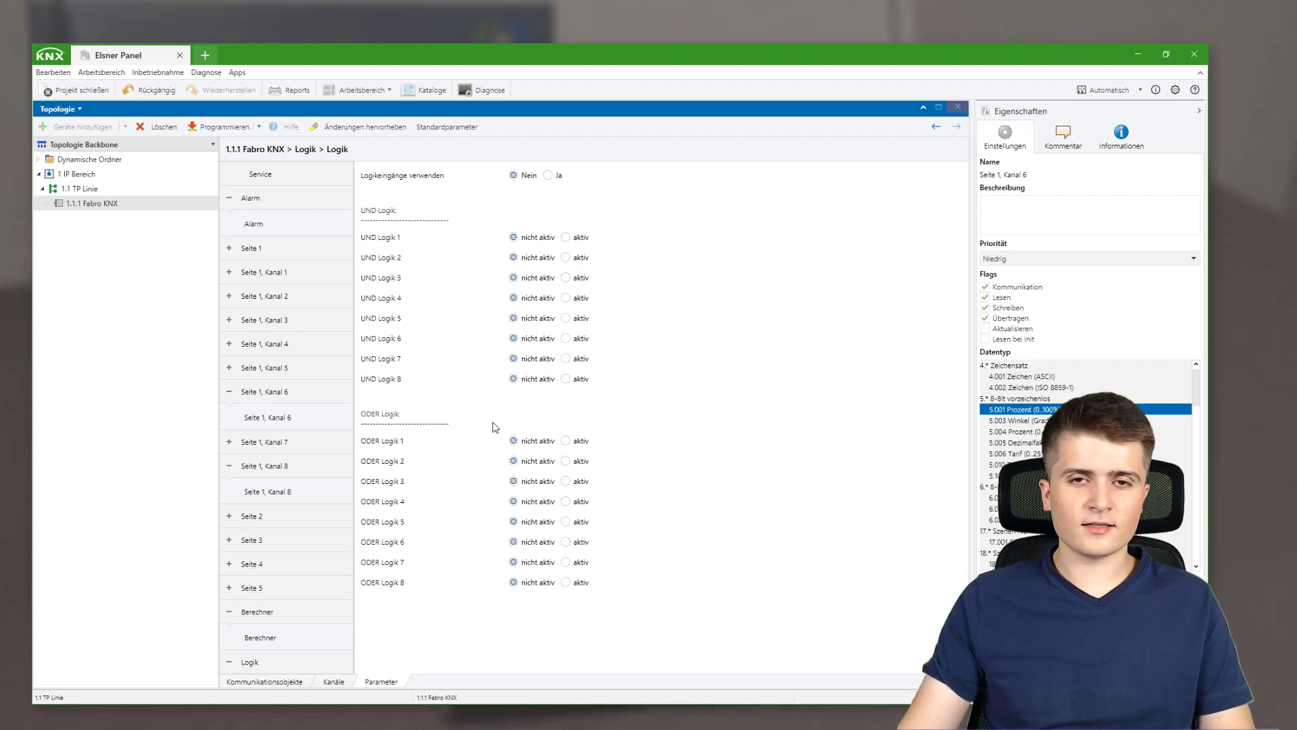
click(280, 682)
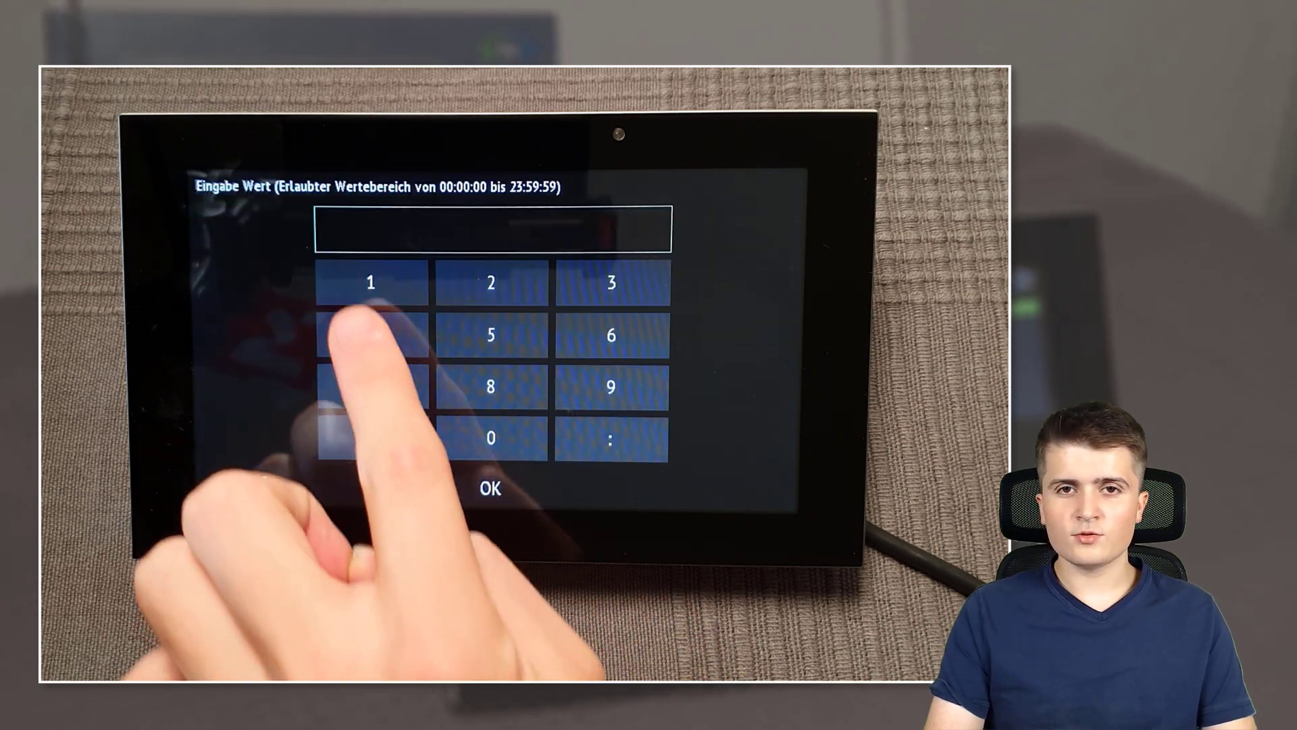
click(492, 438)
click(492, 438)
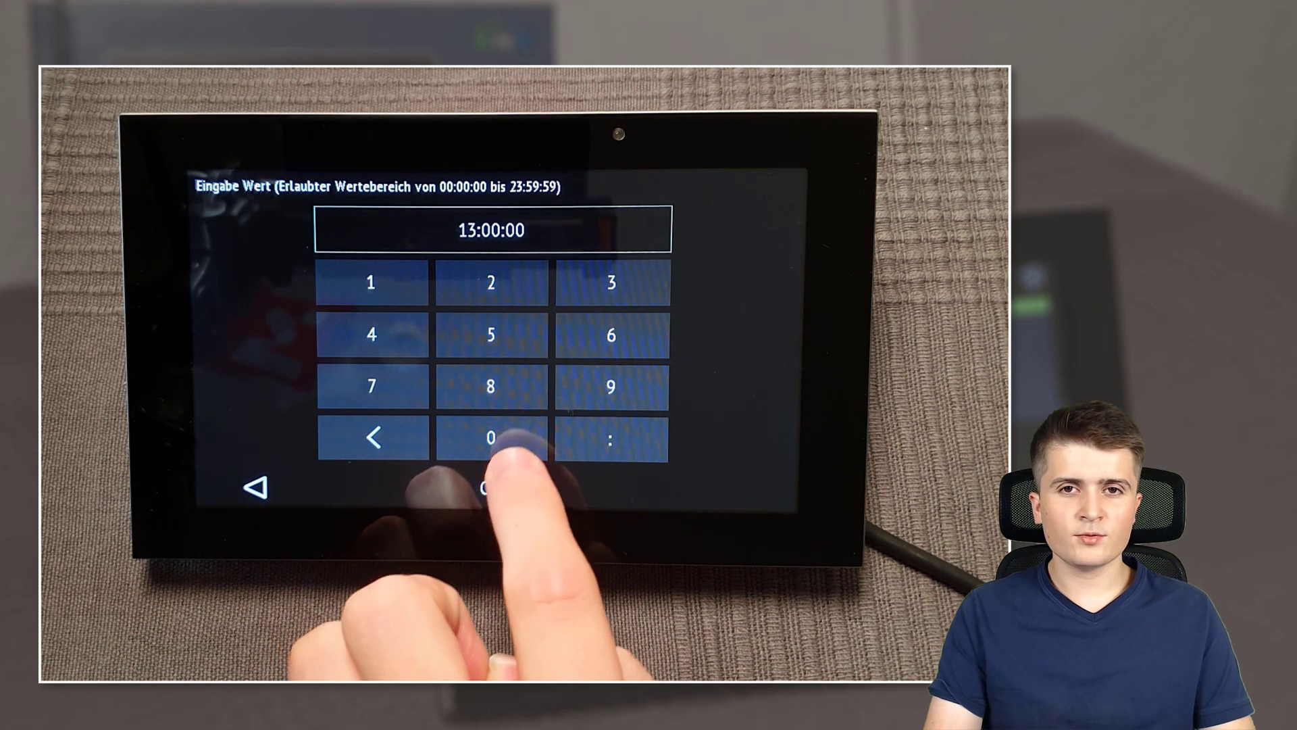
click(492, 488)
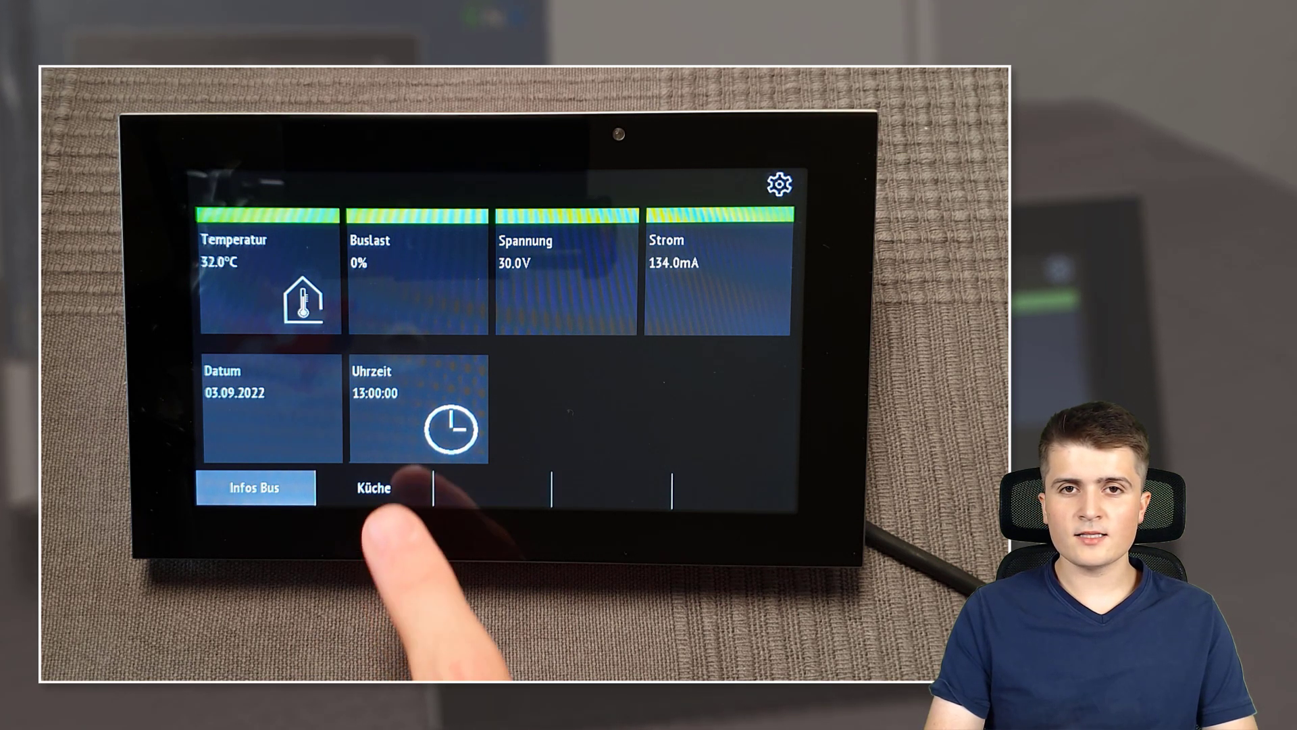
click(373, 487)
click(371, 281)
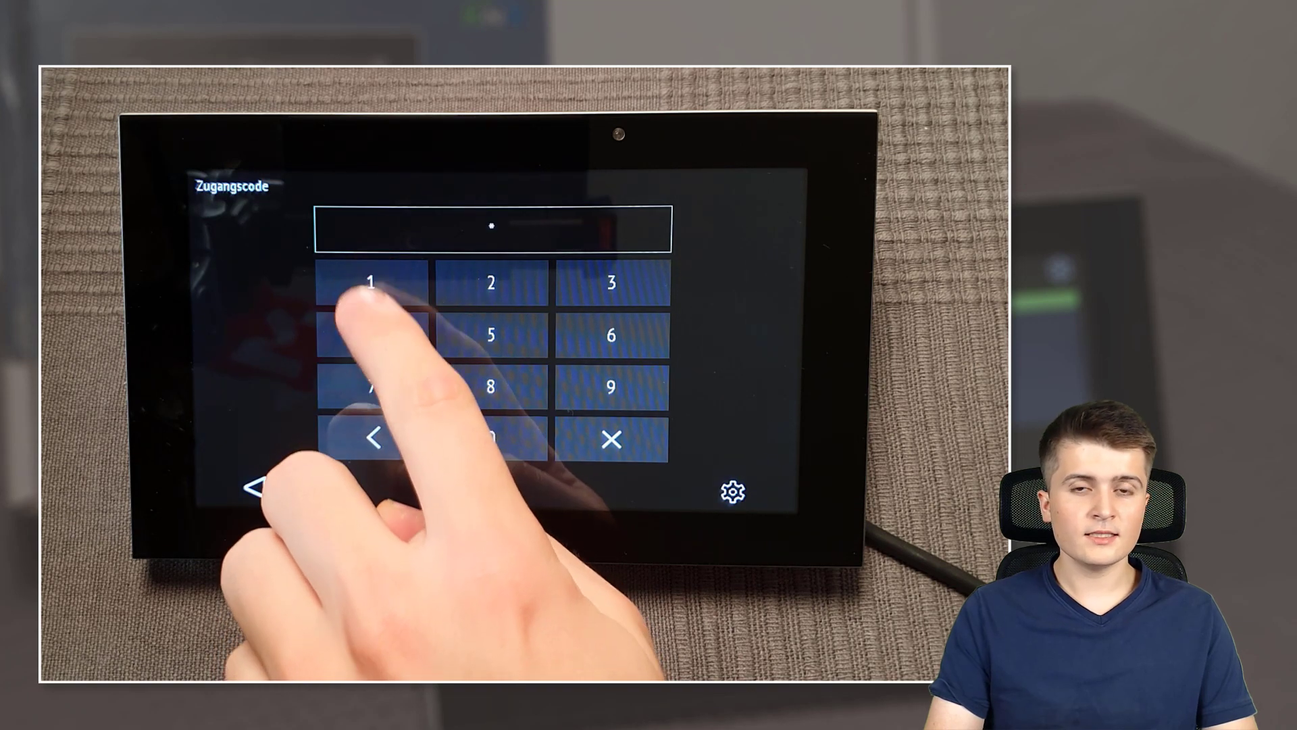
click(492, 334)
click(491, 334)
click(491, 386)
click(491, 487)
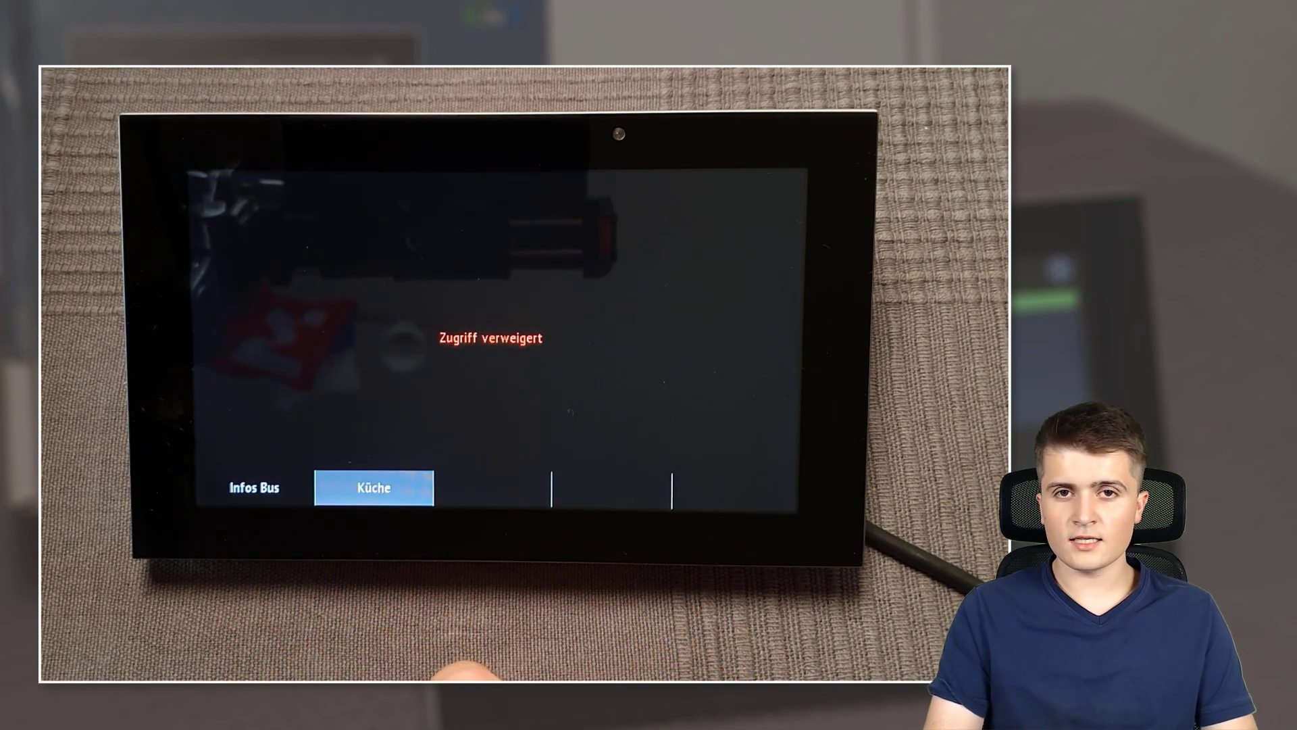
click(374, 487)
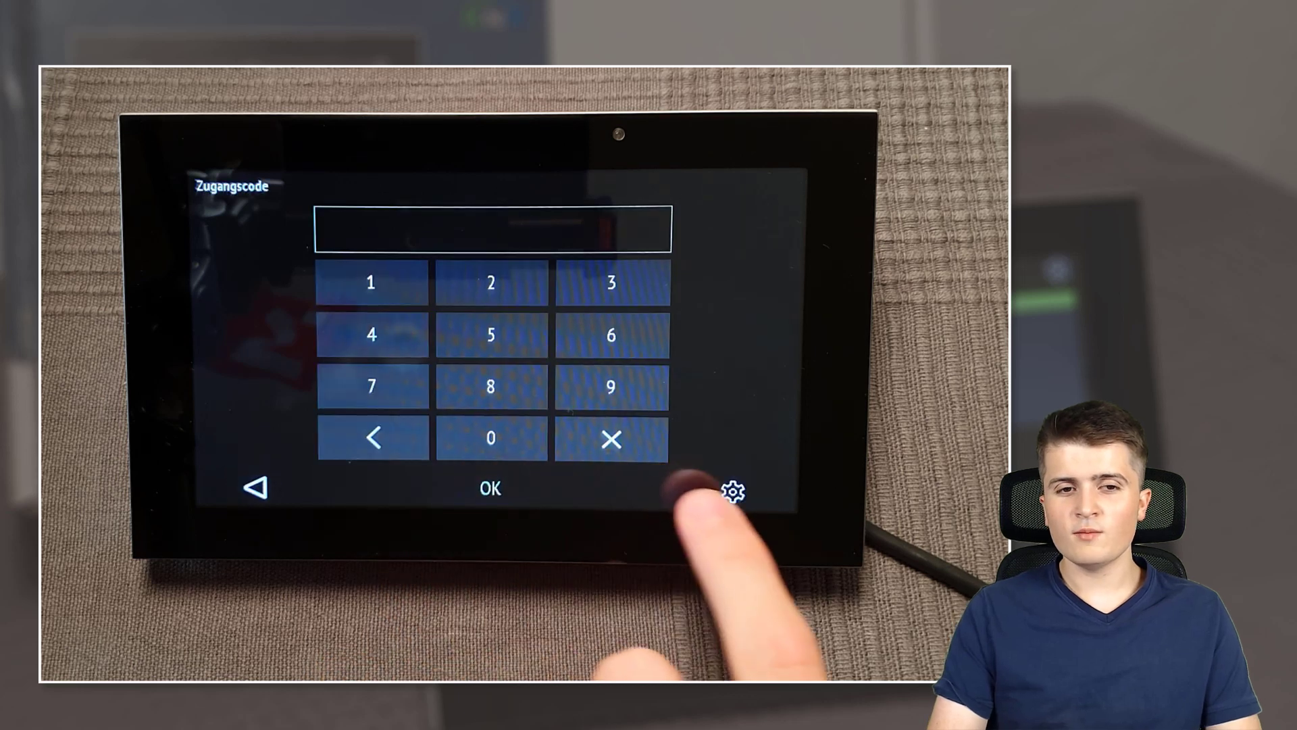
click(731, 491)
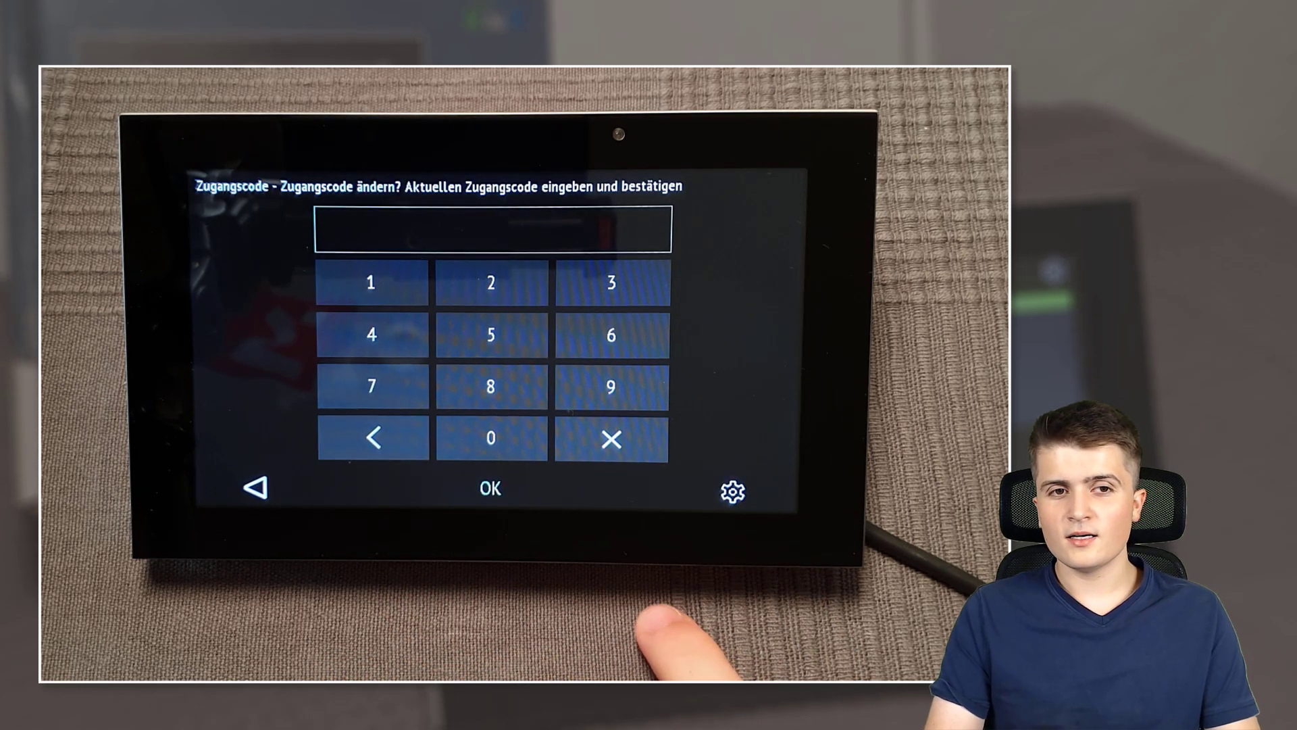
click(254, 487)
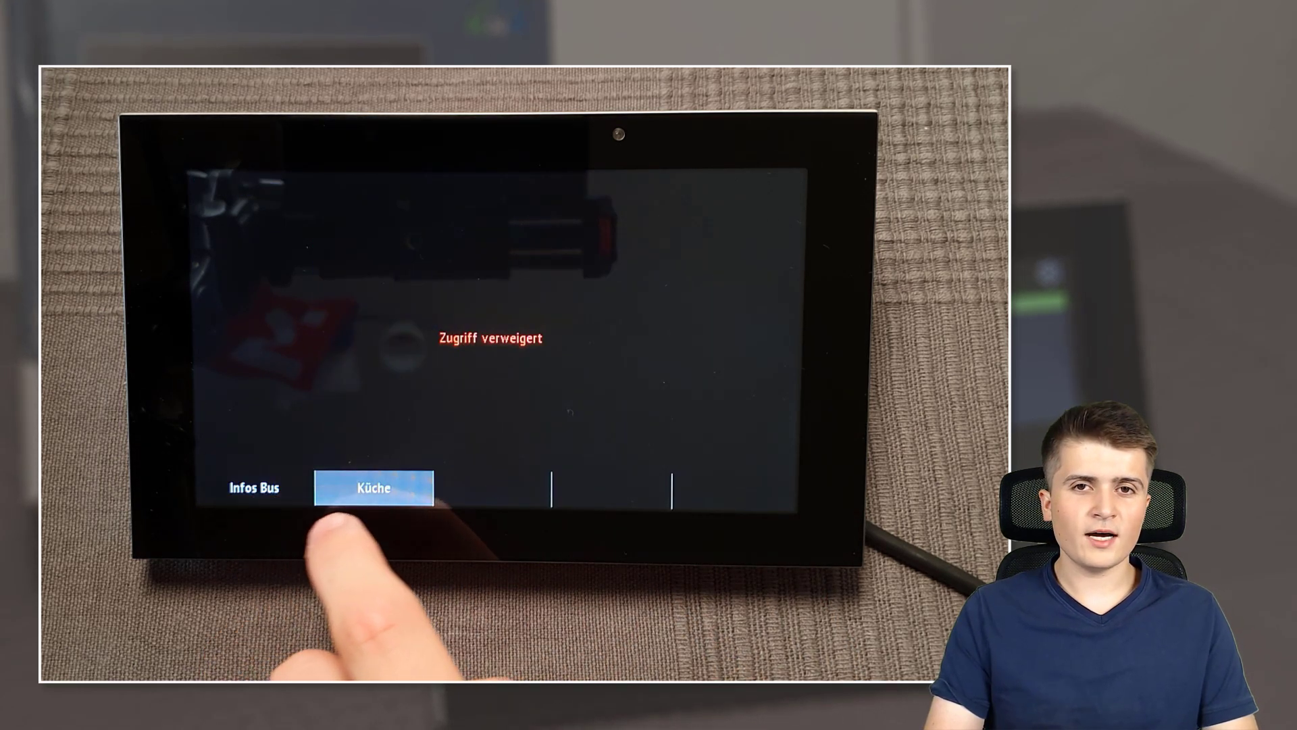
click(371, 486)
click(370, 282)
click(371, 283)
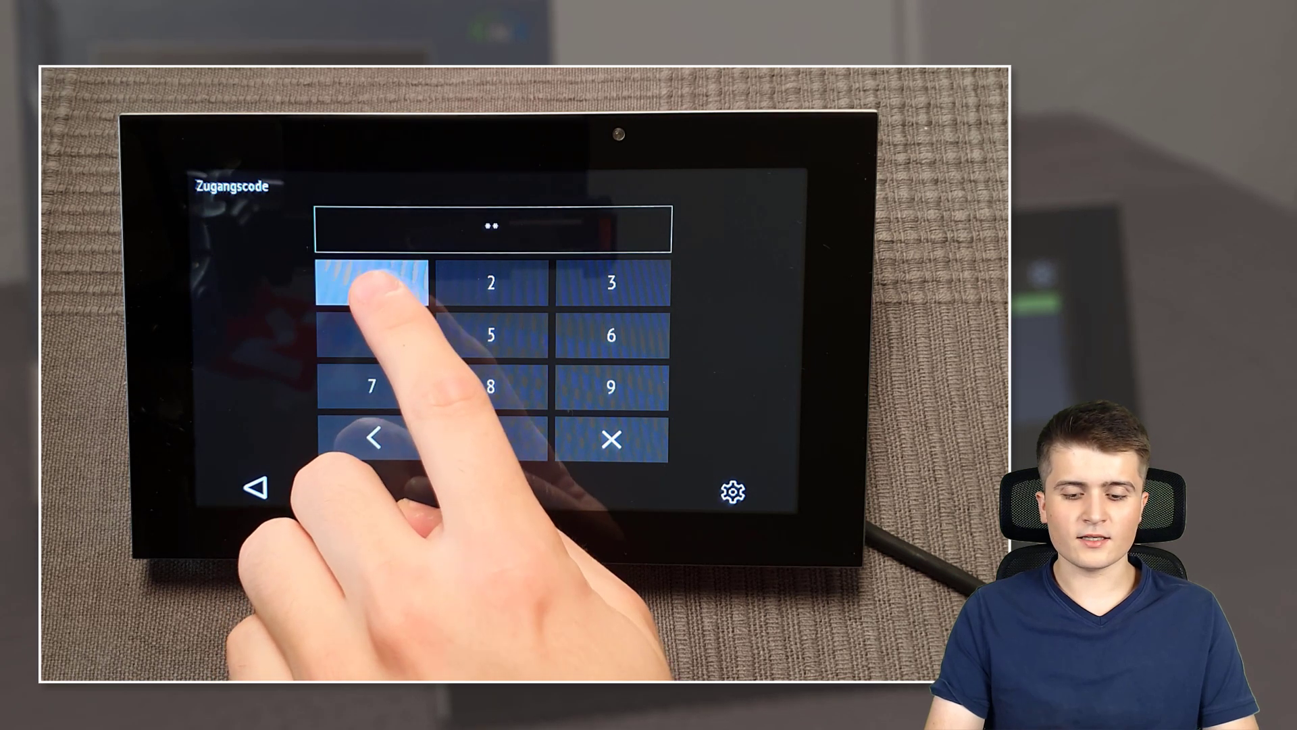
click(371, 282)
click(370, 282)
click(492, 437)
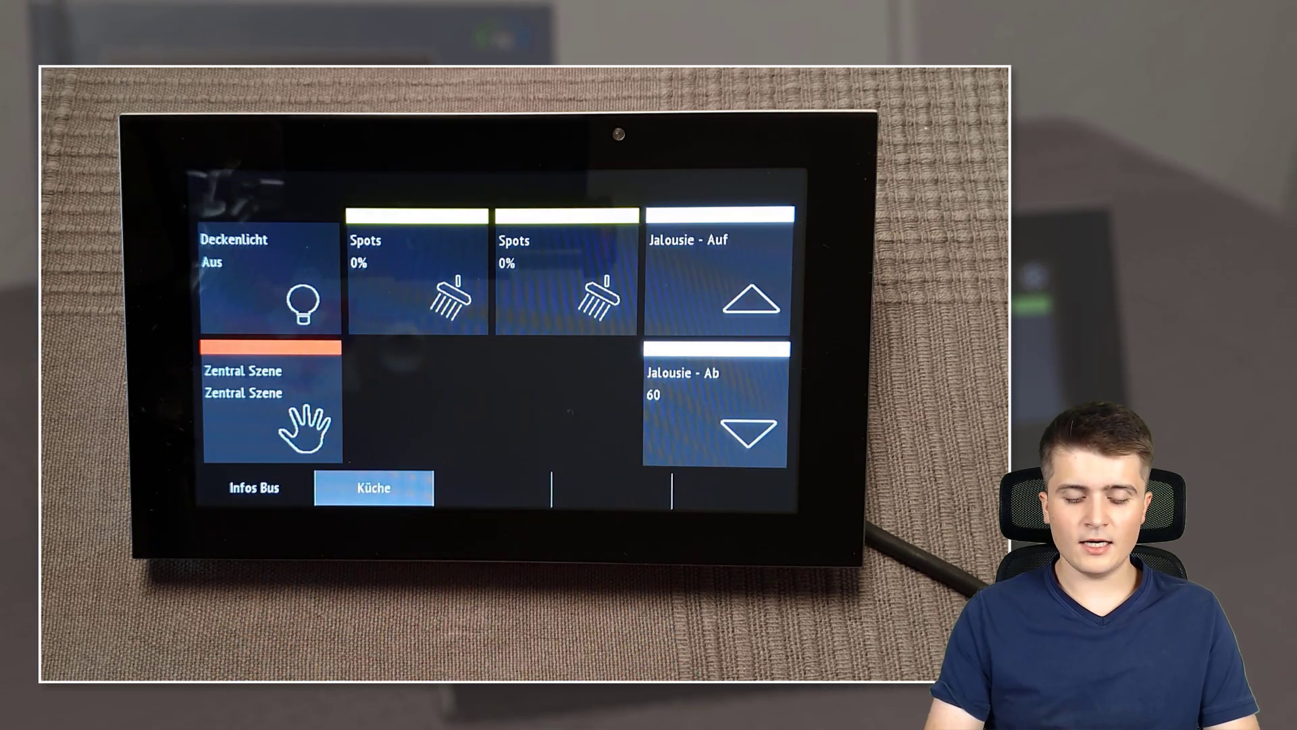